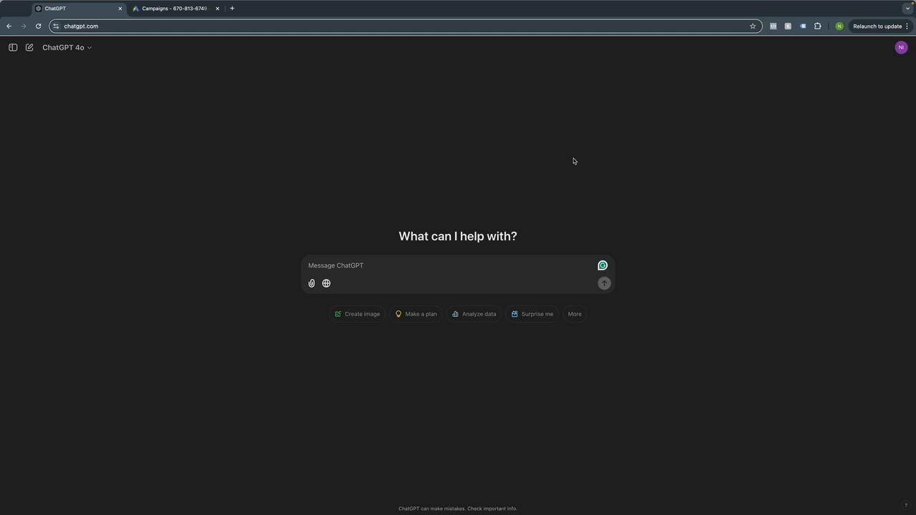
Remove a mistakenly pasted link and send 'Generate keyword ideas for a local plumbing service.' to ChatGPT.
mouse_move(765, 7)
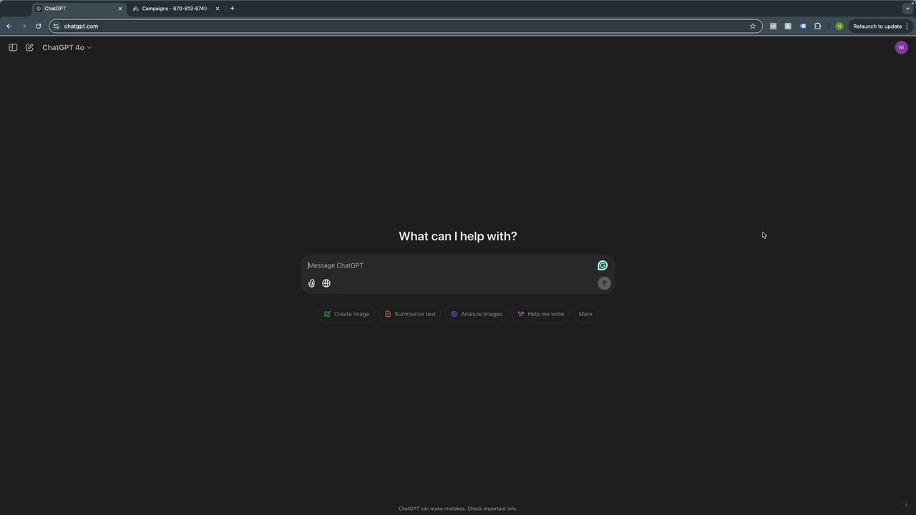
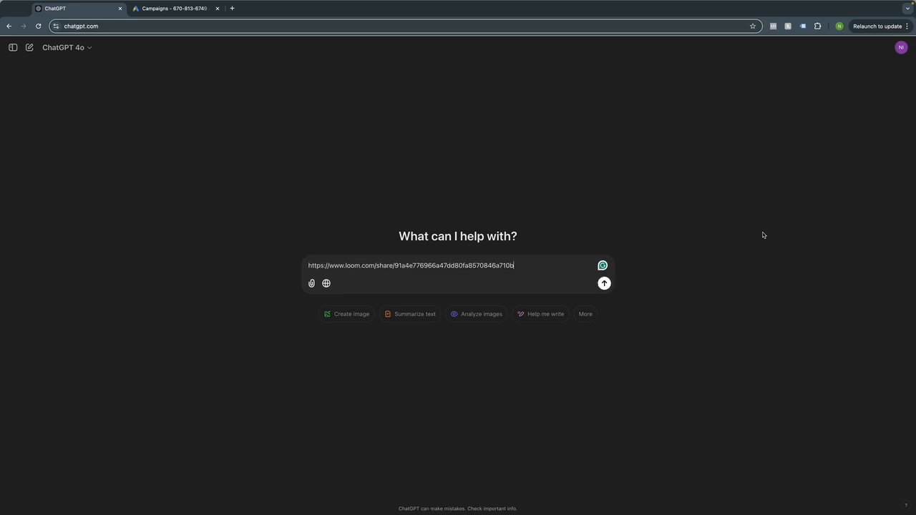
triple_click(495, 266)
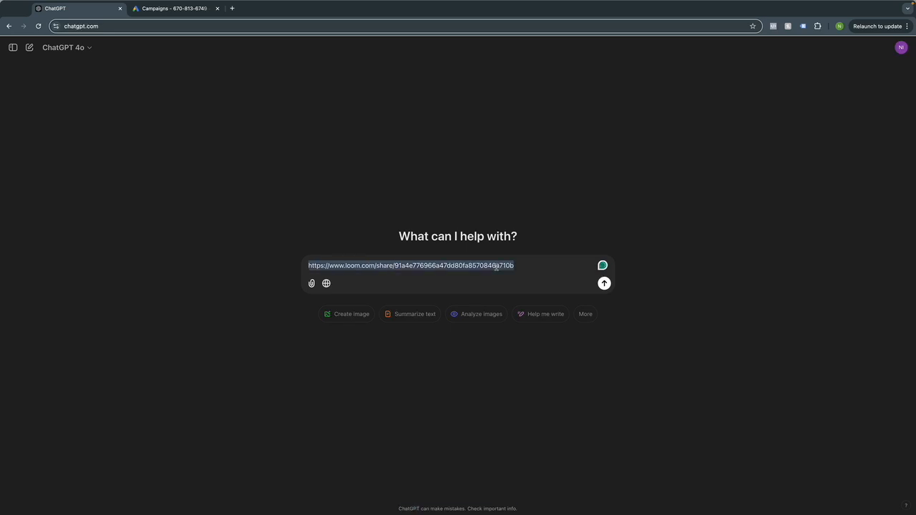
key("BackSpace")
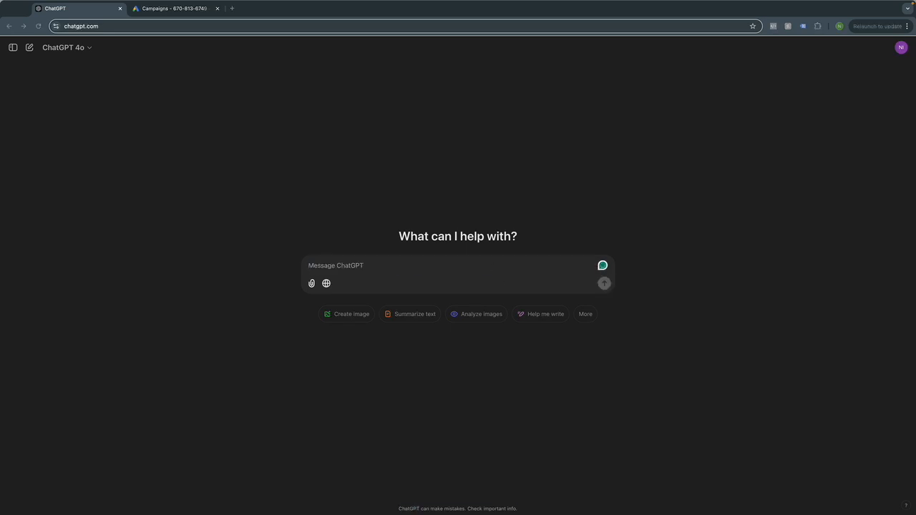
left_click(320, 271)
type("Generate keyword ideas for a local plumbing service.")
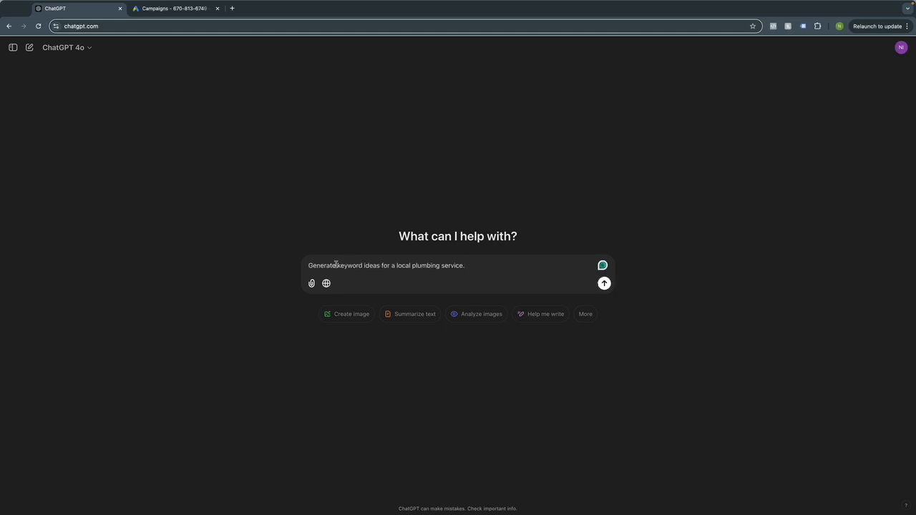
left_click(603, 282)
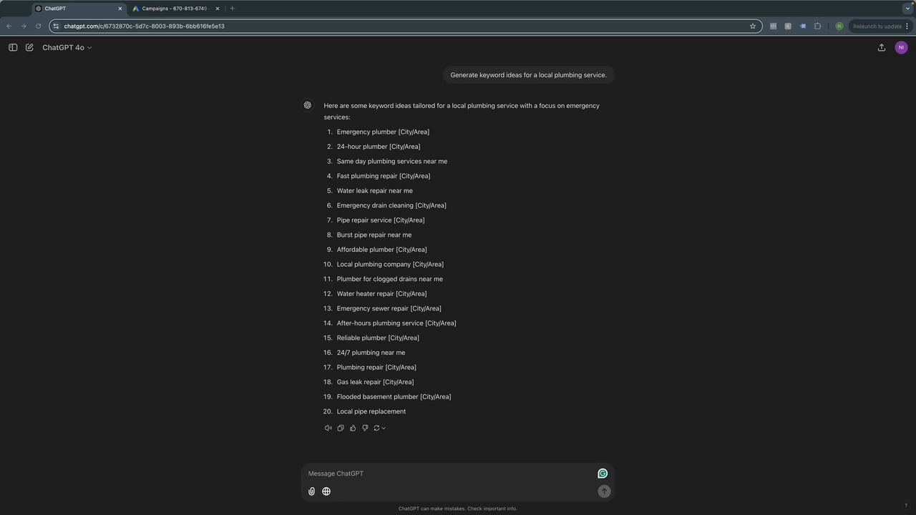
Ask ChatGPT to cluster the keywords into Emergency Services, Routine Maintenance and Installations.
left_click(332, 471)
type("Cluster these keywords into categories like emergency services, routine maintenance, and installations.")
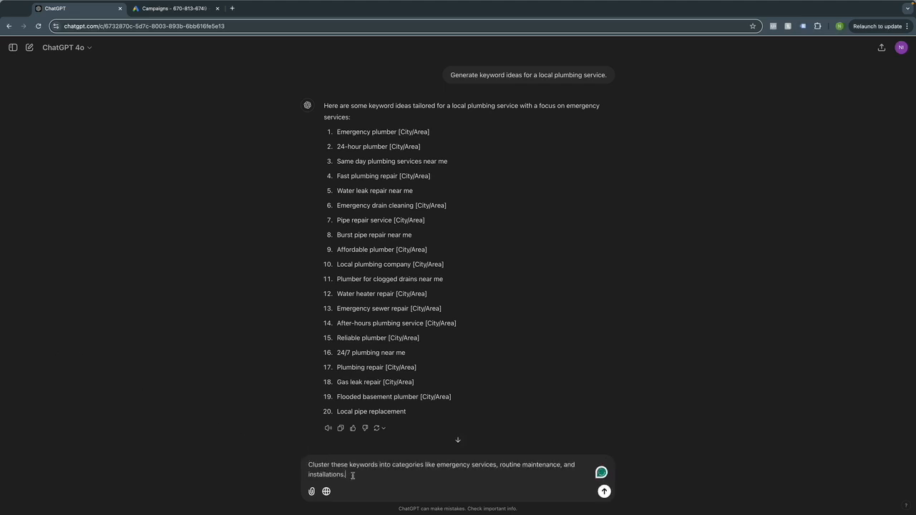
key("Return")
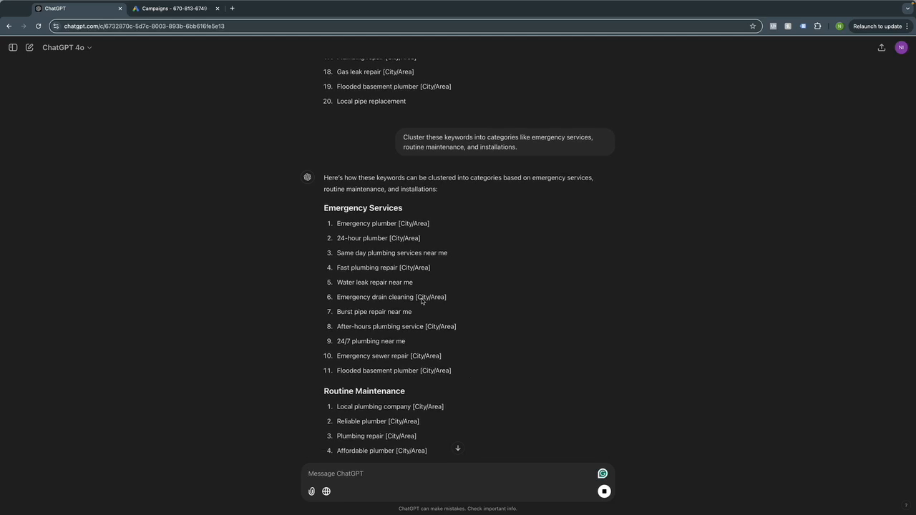
Highlight the Emergency Services and Installations headings and keywords in the clustered response.
left_click_drag(323, 207, 406, 208)
left_click_drag(342, 223, 462, 374)
scroll(465, 357, "down", 3)
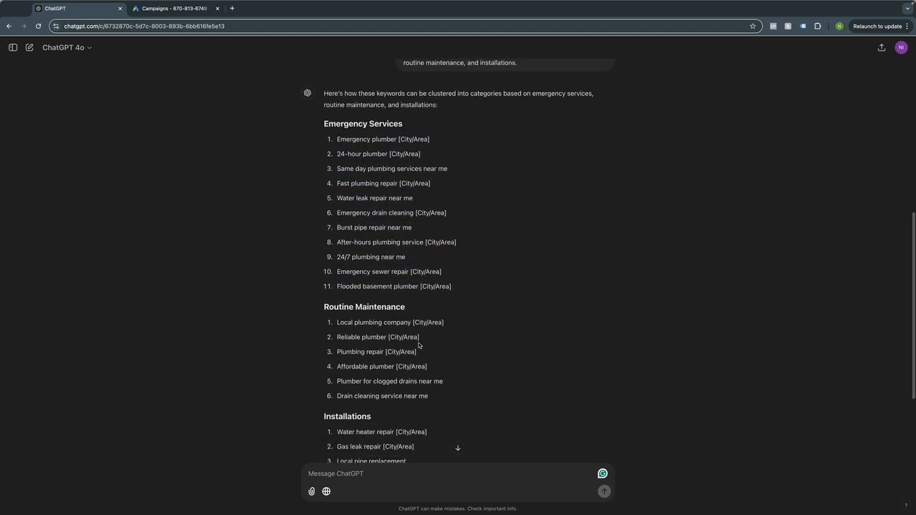
left_click_drag(324, 303, 405, 303)
scroll(368, 313, "down", 5)
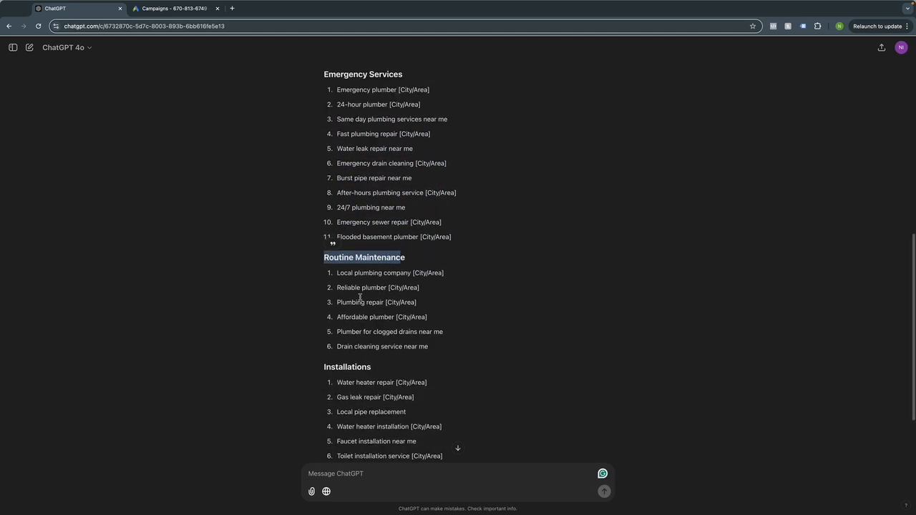
left_click_drag(330, 291, 433, 408)
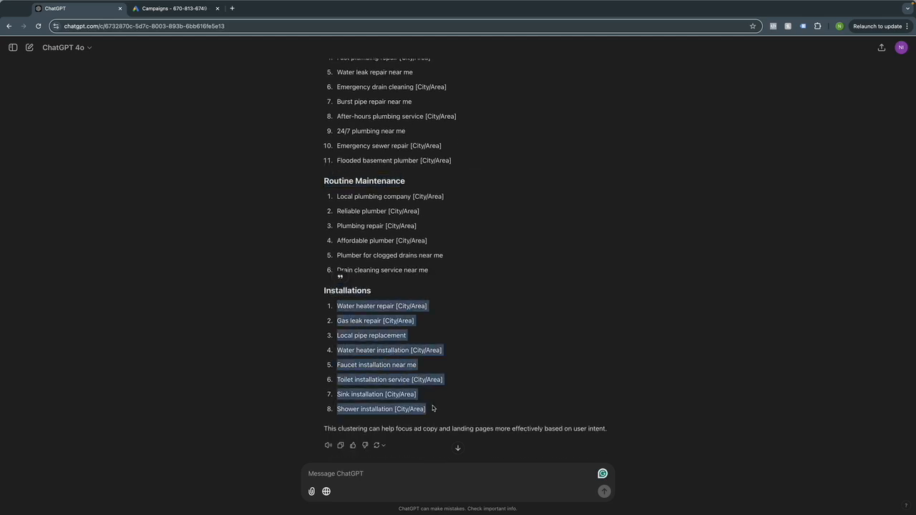
left_click(350, 362)
scroll(367, 339, "up", 5)
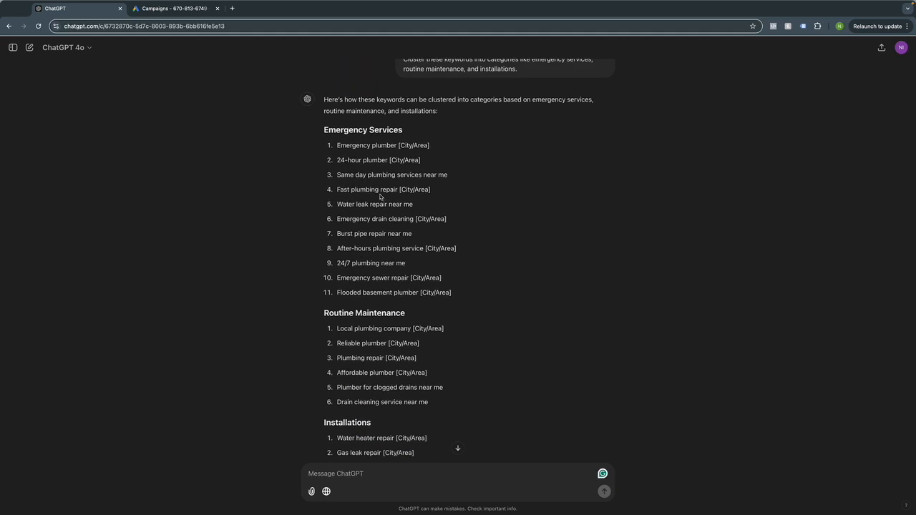
left_click_drag(346, 204, 411, 204)
left_click_drag(371, 234, 402, 233)
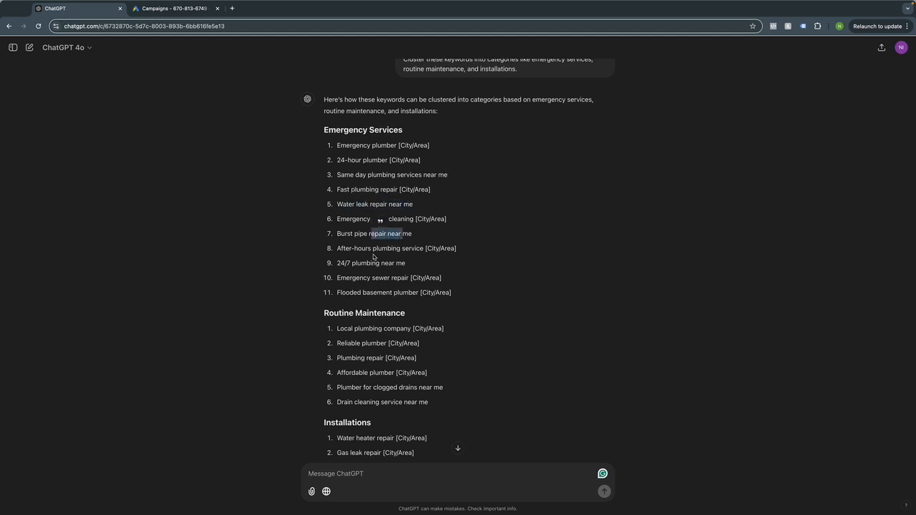
left_click(429, 248)
Scroll through the categorized response, then return to the Google Ads campaigns page.
scroll(364, 265, "down", 5)
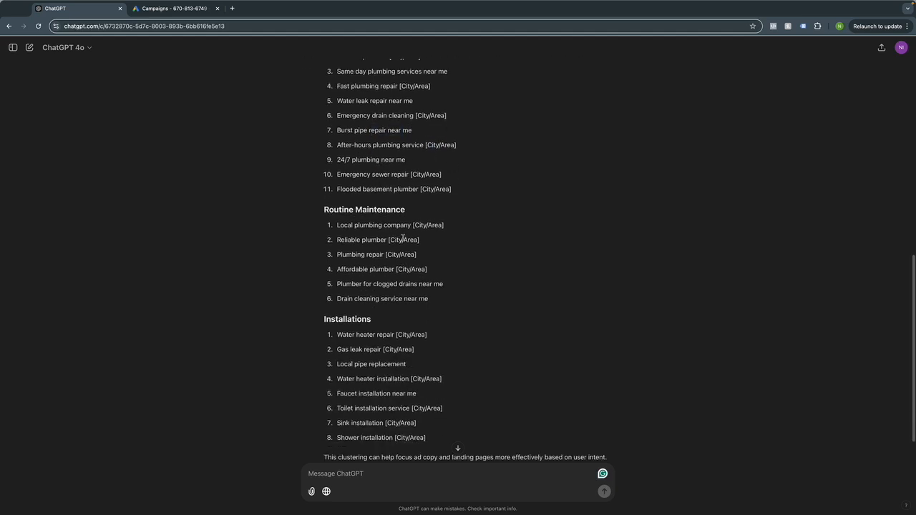
scroll(382, 296, "up", 2)
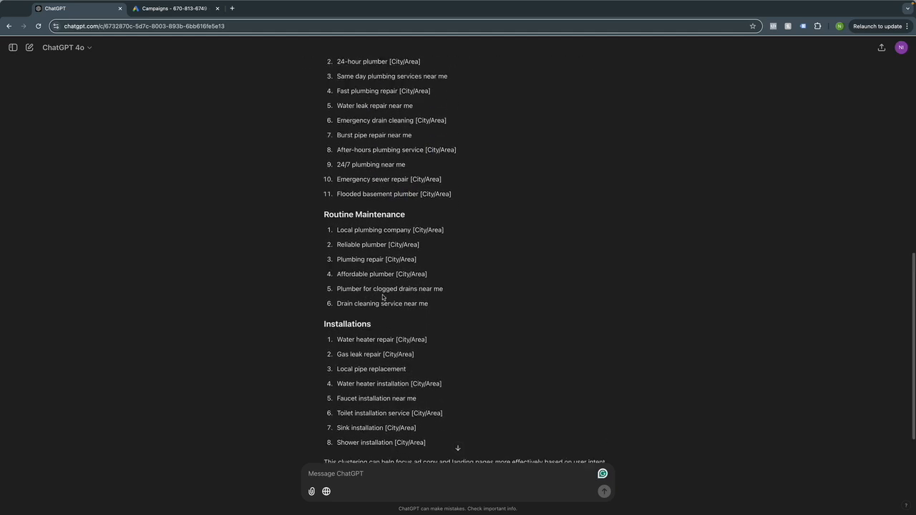
scroll(382, 295, "up", 1)
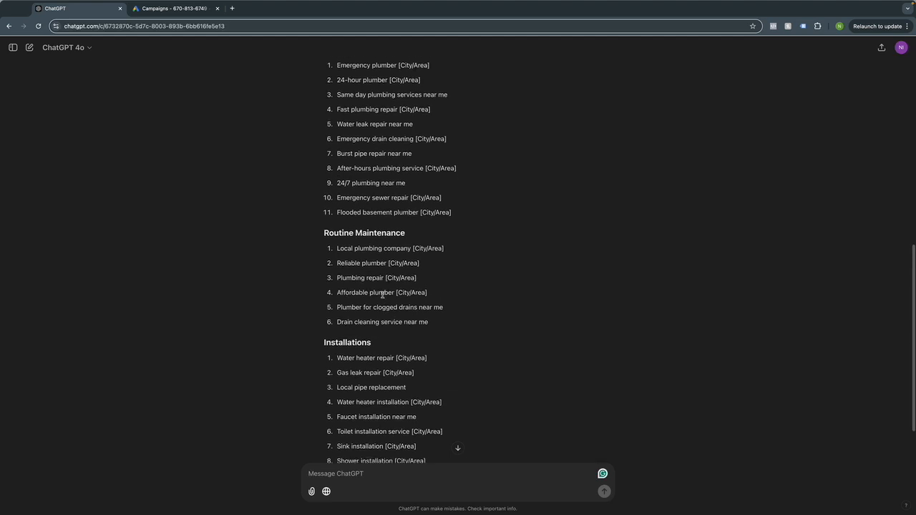
scroll(382, 295, "down", 1)
scroll(382, 294, "up", 3)
scroll(379, 297, "up", 5)
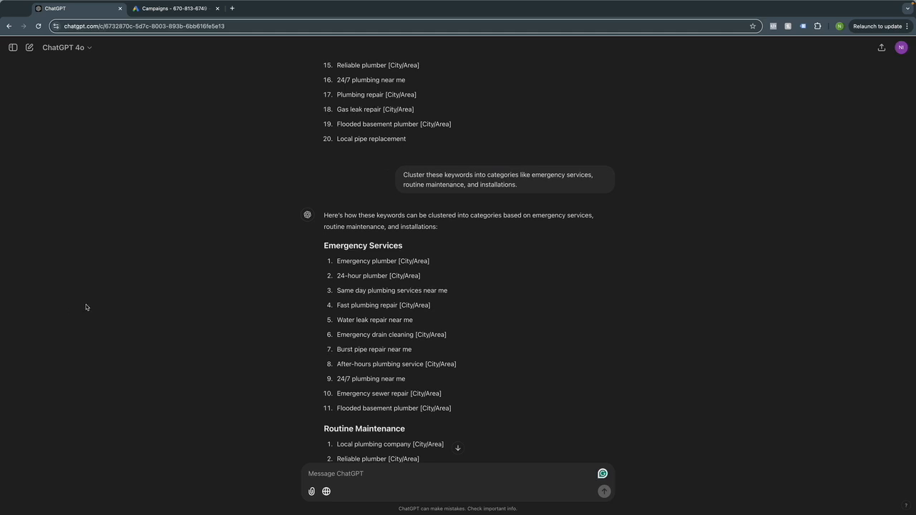
scroll(468, 319, "up", 7)
scroll(473, 306, "up", 3)
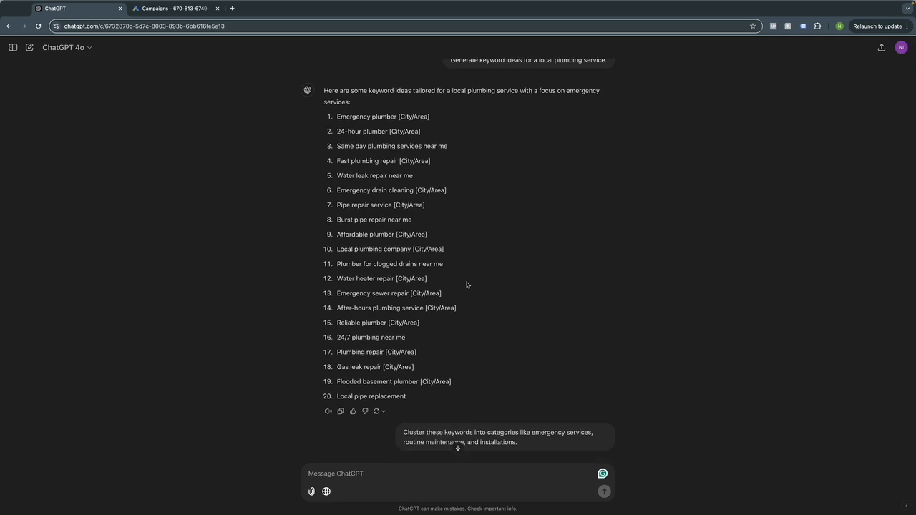
scroll(466, 285, "down", 12)
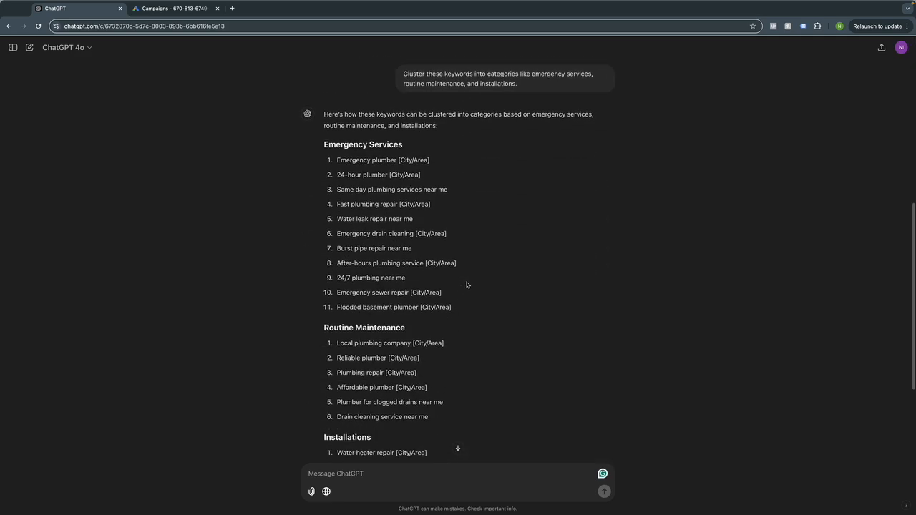
left_click(166, 11)
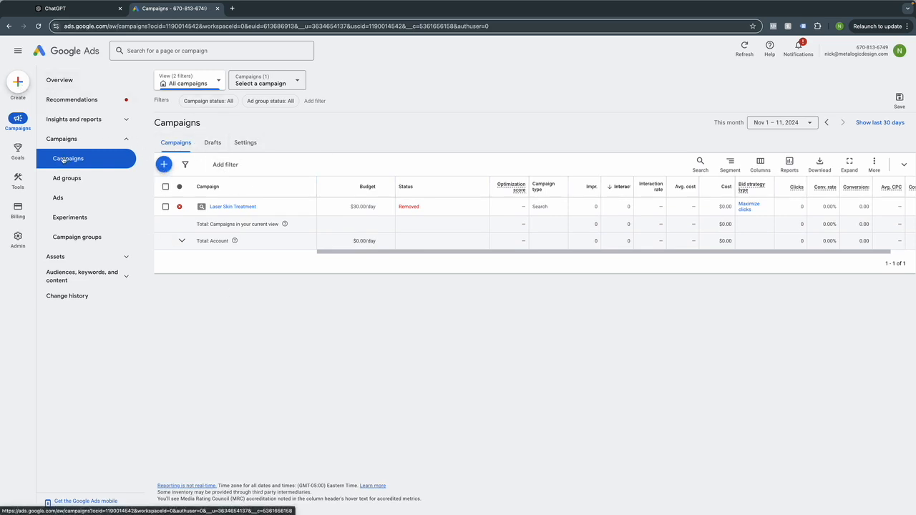
Start a new campaign with the Leads objective and the Search campaign type.
left_click(163, 164)
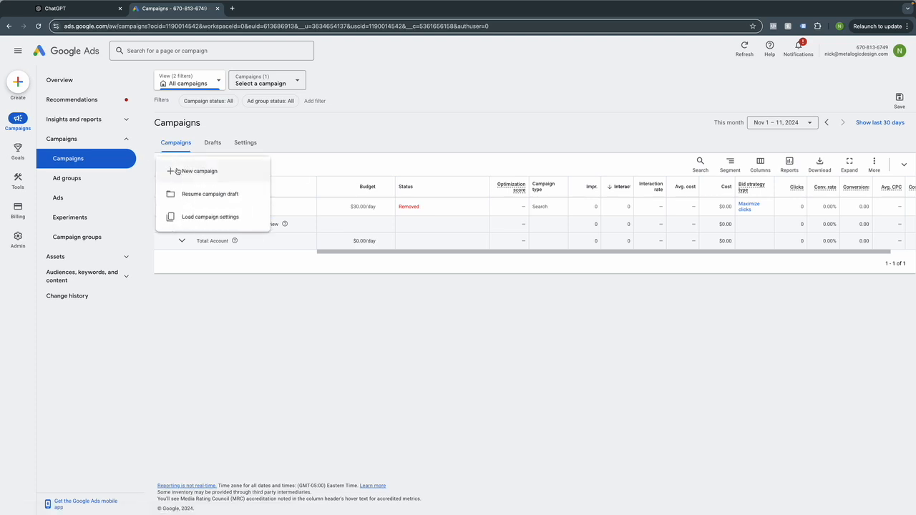
left_click(186, 172)
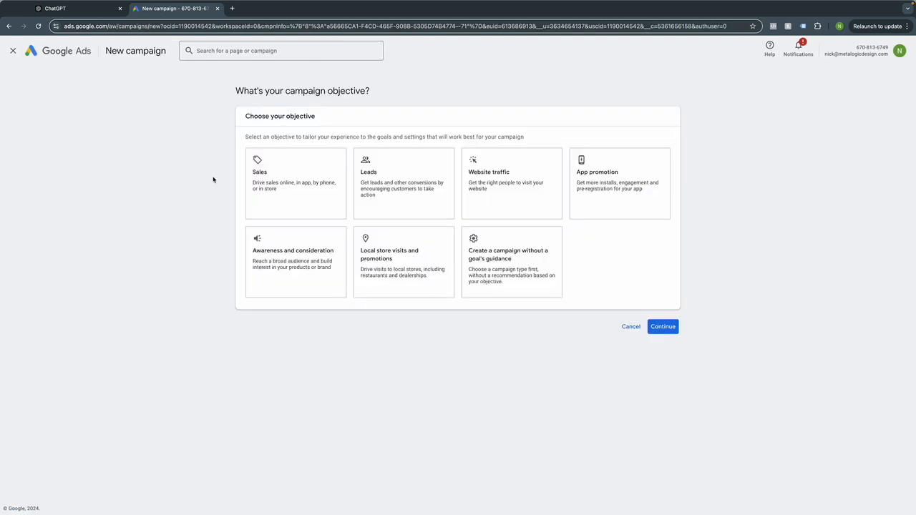
left_click(400, 182)
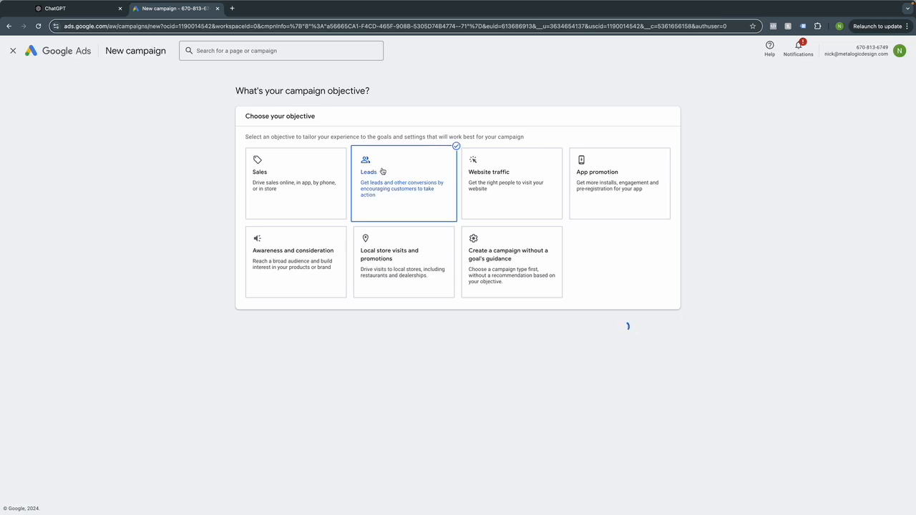
left_click(663, 419)
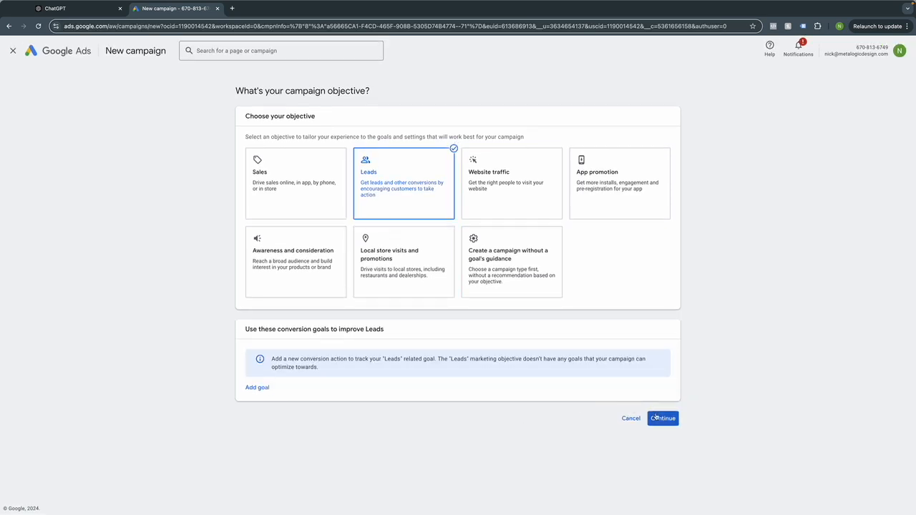
left_click(279, 379)
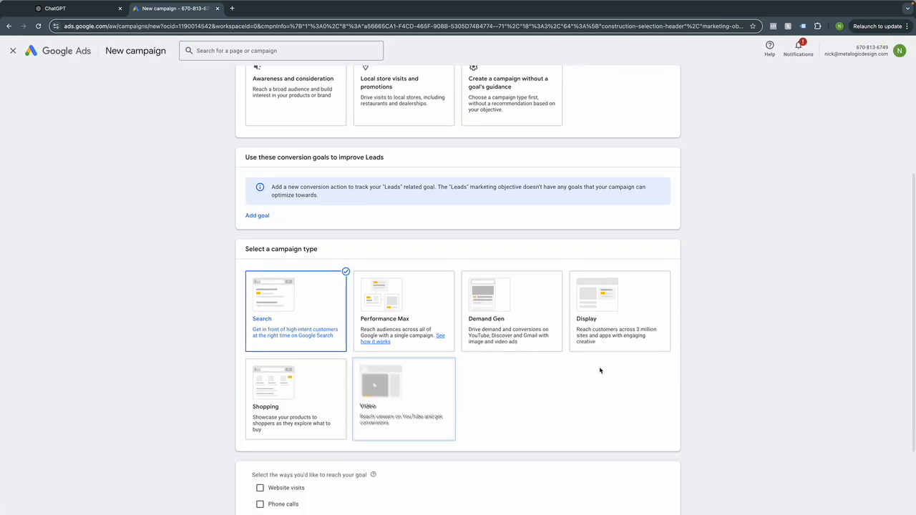
Choose website visits and phone calls as the ways to reach the goal.
left_click_drag(269, 374, 362, 374)
left_click(360, 374)
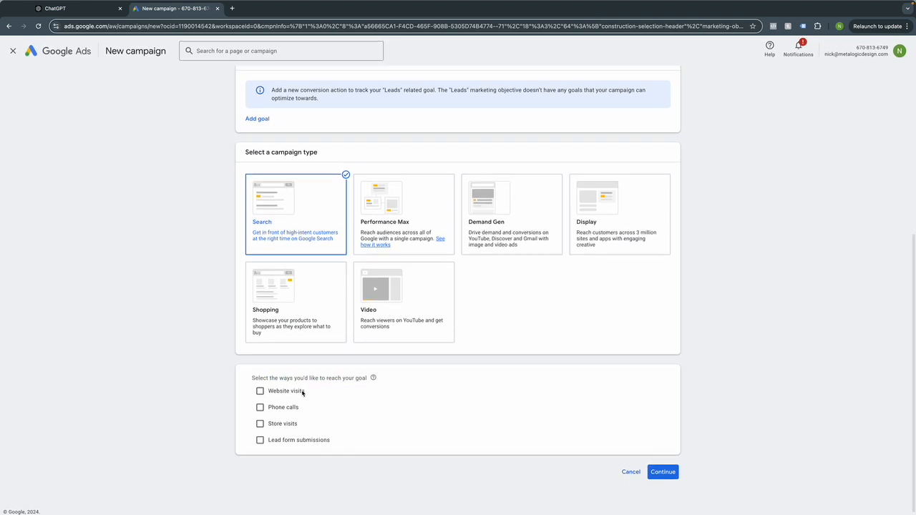
left_click(259, 392)
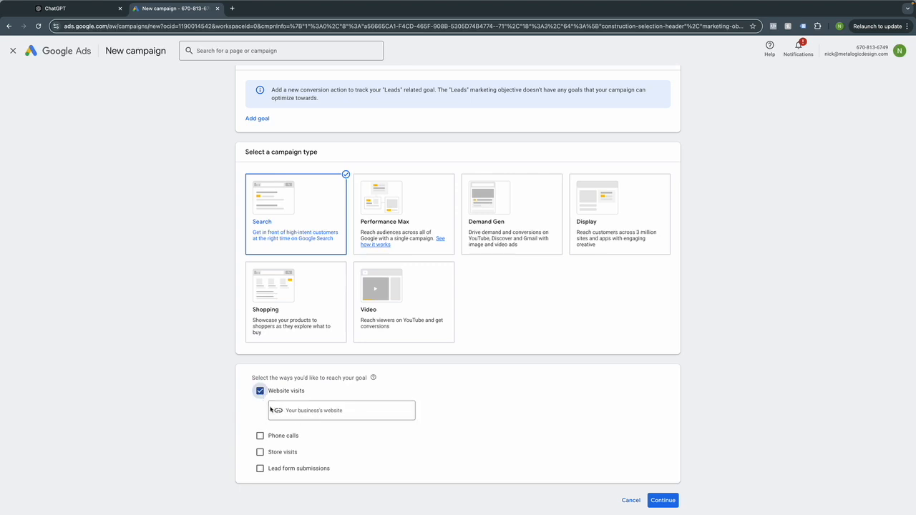
left_click(260, 435)
scroll(583, 394, "down", 1)
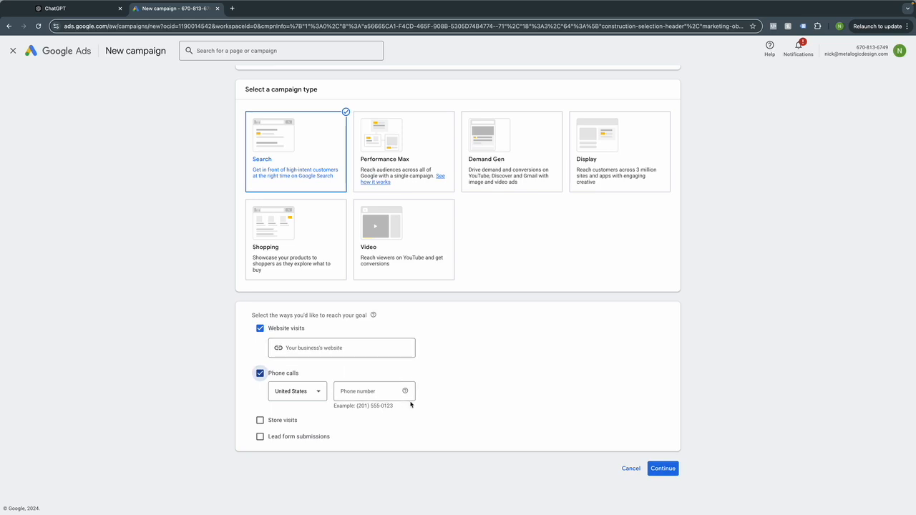
left_click(675, 468)
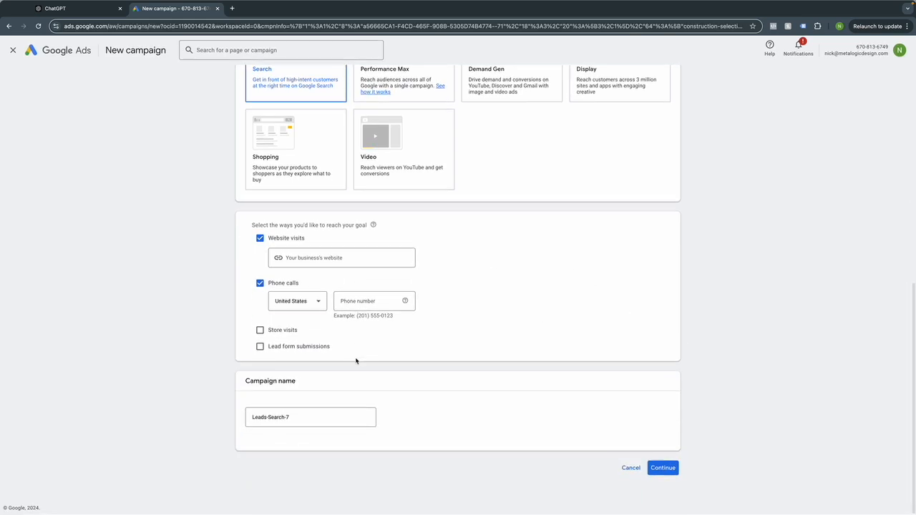
Name the campaign Plumbing and start fresh instead of resuming a saved draft.
triple_click(329, 418)
type("P")
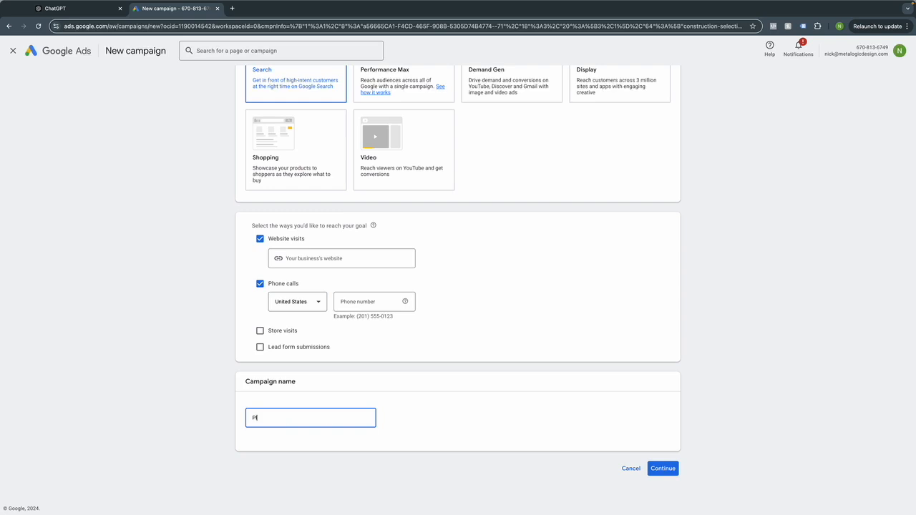
type("lumbing")
left_click(662, 468)
left_click(557, 363)
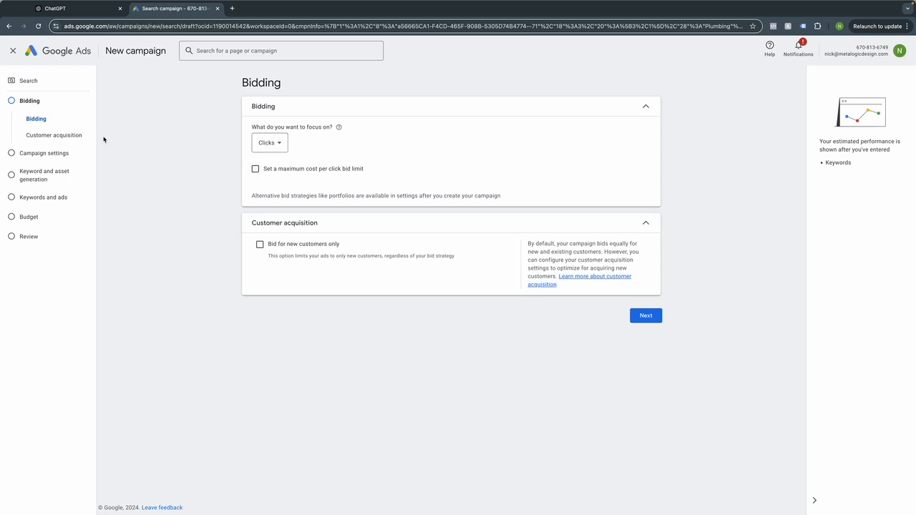
Jump to the Keywords and ads step, showing Ad group 1's empty keyword box.
left_click(38, 203)
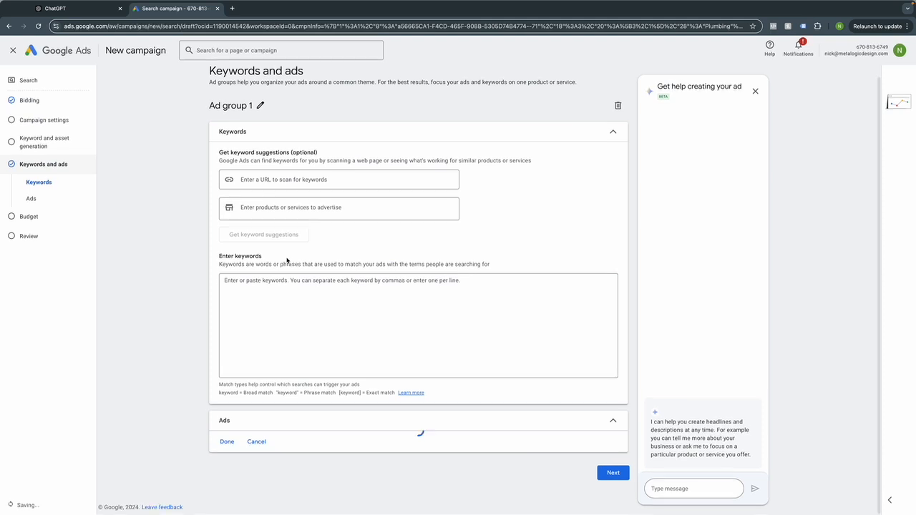
Copy the eleven Emergency Services keywords from ChatGPT into Ad group 1's keyword box.
scroll(301, 254, "down", 2)
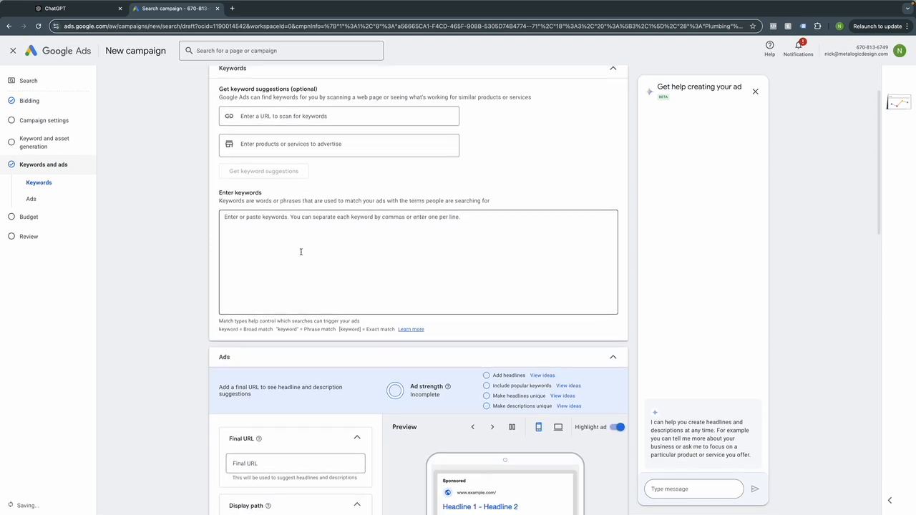
left_click(65, 8)
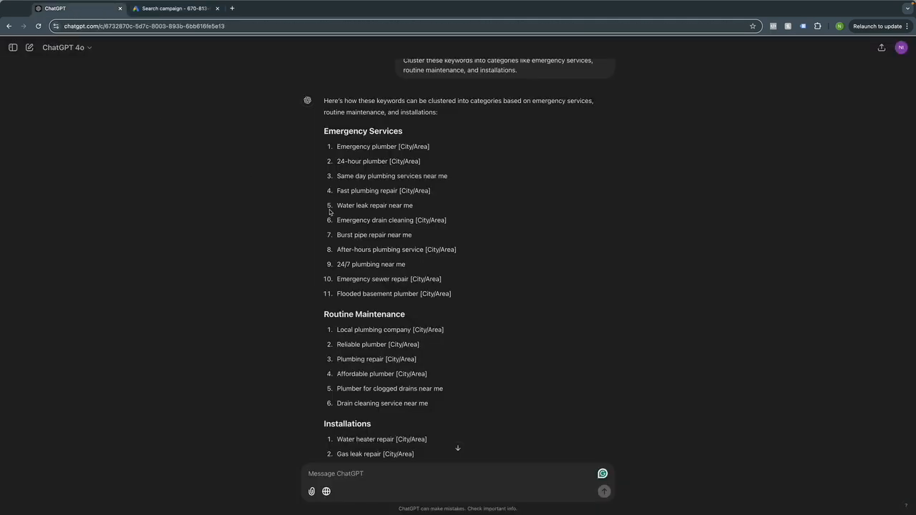
left_click_drag(336, 146, 456, 297)
key("super+c")
left_click(171, 8)
left_click(271, 248)
key("super+v")
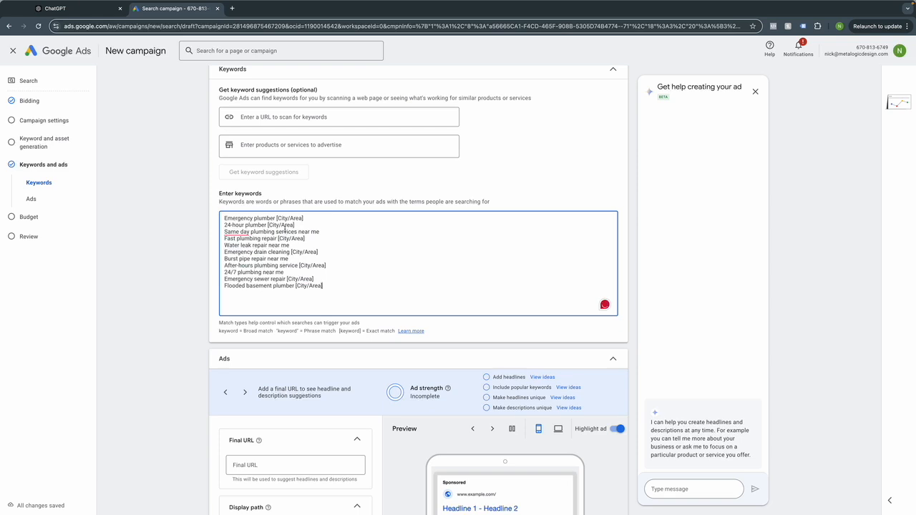
Review the pasted keyword list and its estimate of 3,167 weekly clicks at $523.22.
left_click_drag(277, 218, 304, 218)
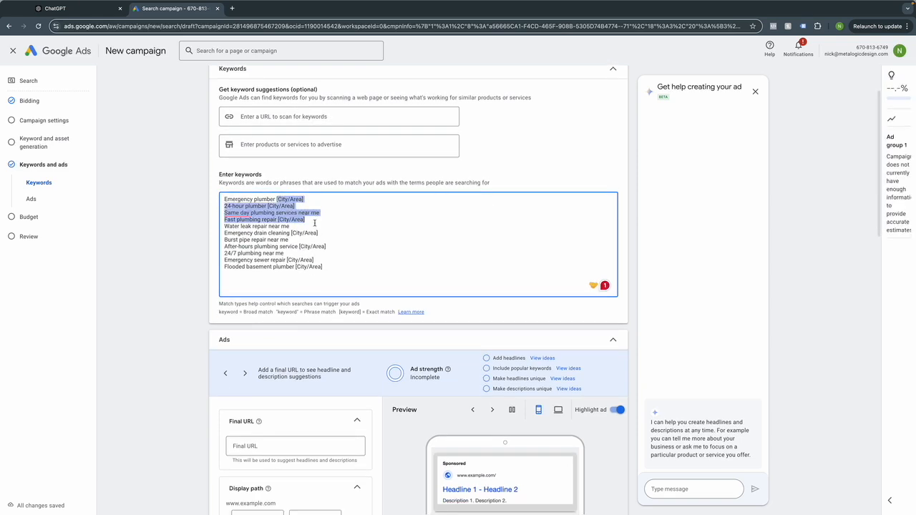
left_click(256, 208)
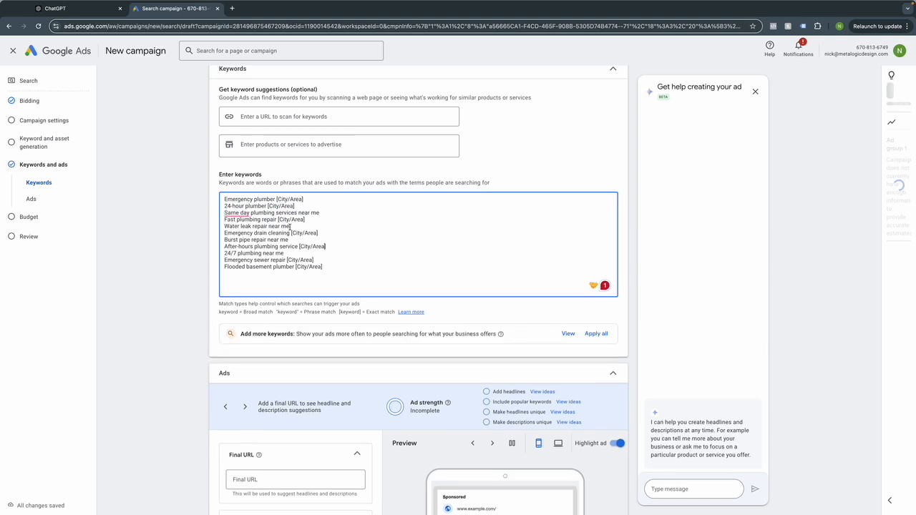
scroll(328, 230, "down", 4)
scroll(327, 230, "down", 2)
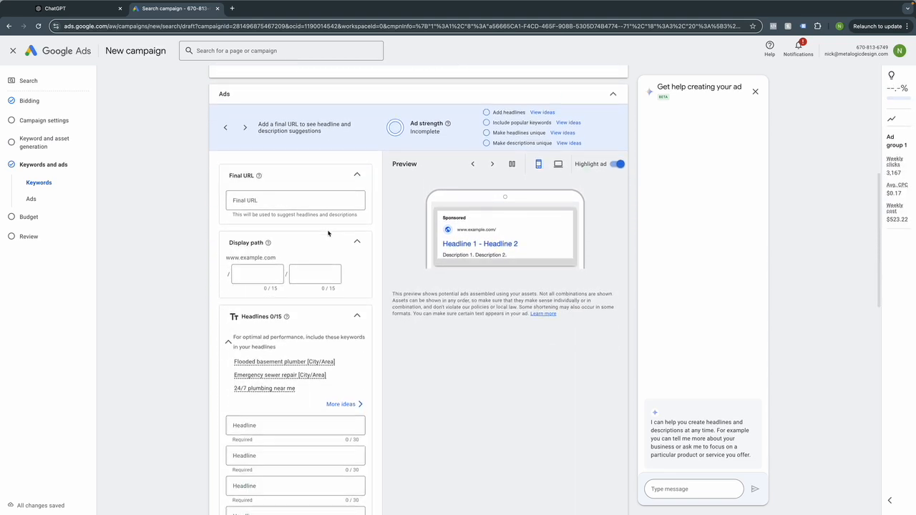
scroll(328, 228, "up", 1)
scroll(330, 229, "down", 1)
scroll(331, 229, "up", 1)
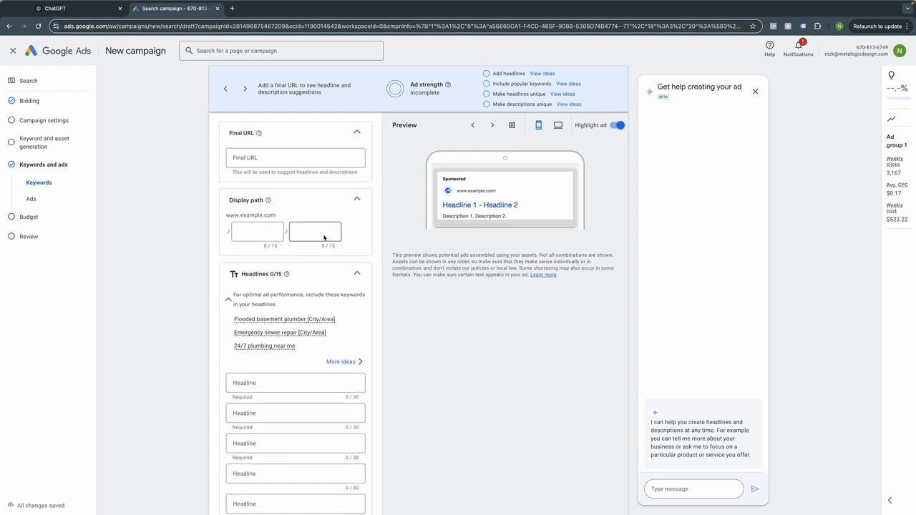
scroll(315, 301, "up", 4)
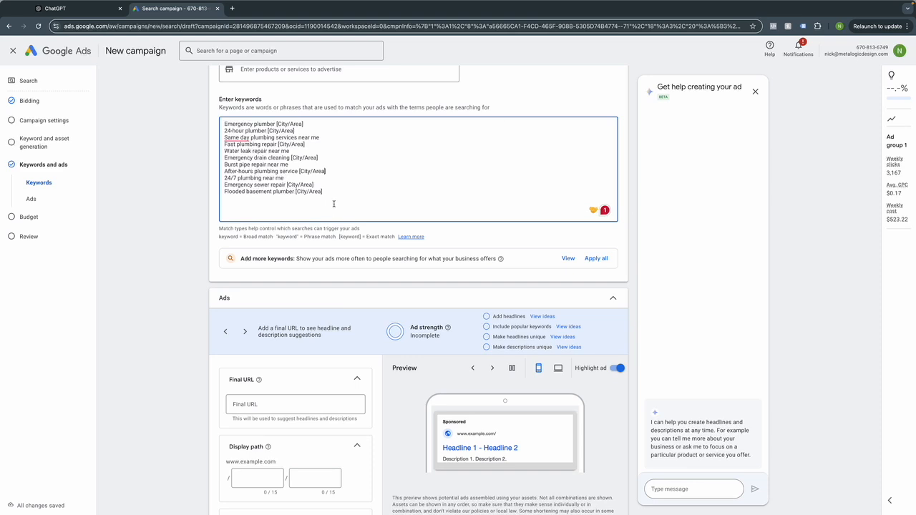
Move the 'near me' keyword lines to the top of the list and select the Final URL field.
mouse_move(336, 193)
left_mouse_down()
mouse_move(315, 192)
mouse_move(218, 123)
mouse_move(328, 191)
left_mouse_up()
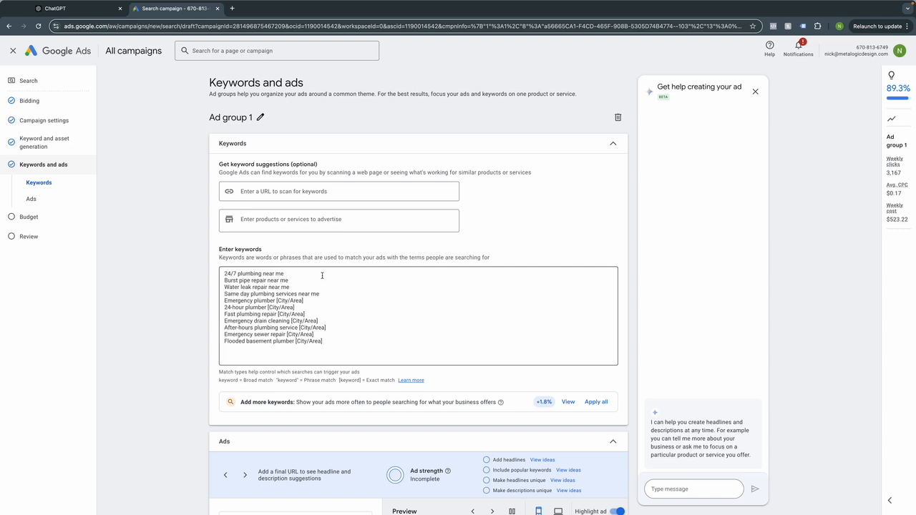
scroll(355, 278, "down", 5)
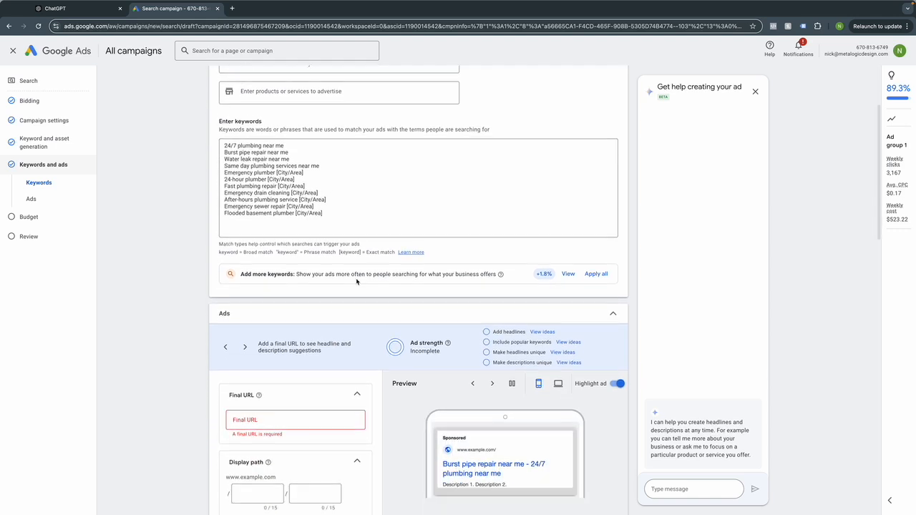
left_click(321, 296)
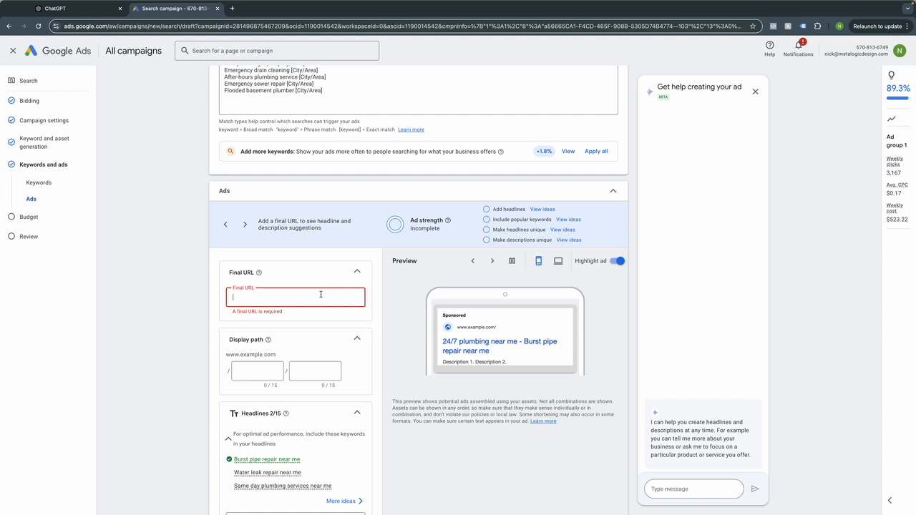
scroll(320, 294, "down", 3)
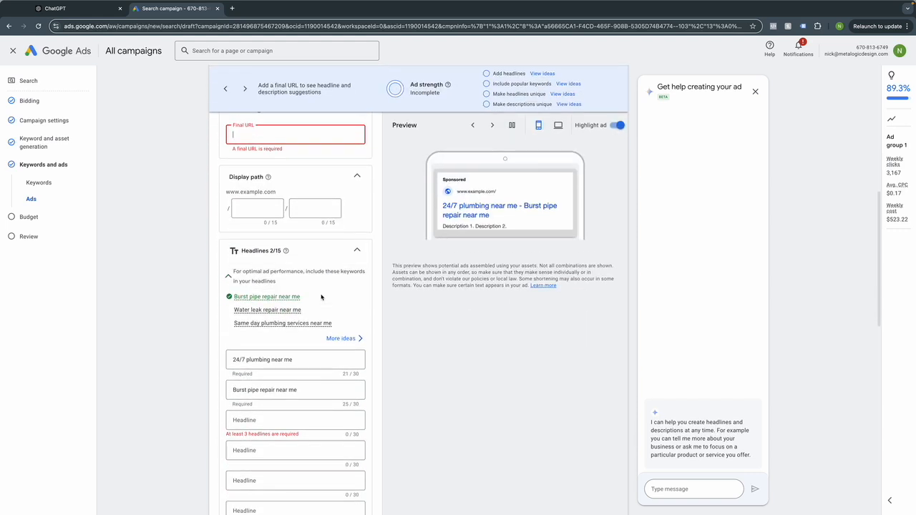
Set the ad headlines to '24/7 plumbing near me' and 'Burst pipe repair near me'.
scroll(279, 319, "up", 5)
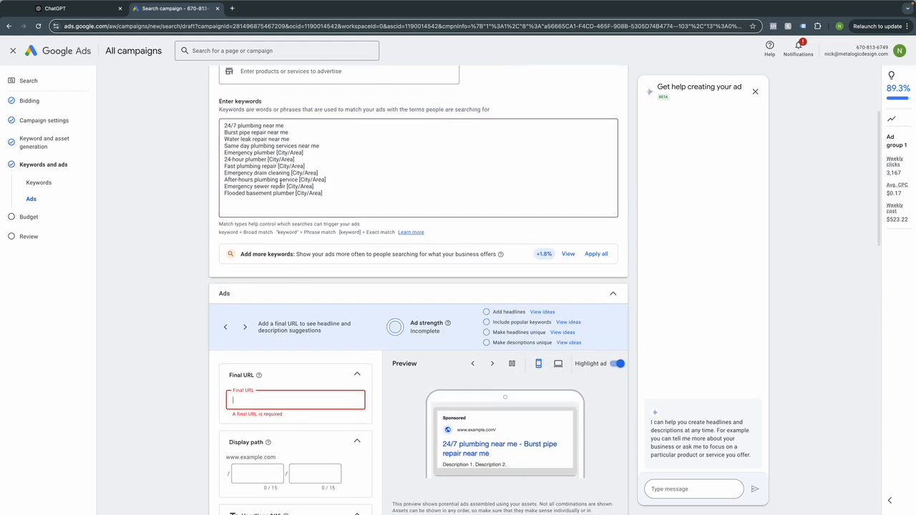
scroll(297, 183, "down", 1)
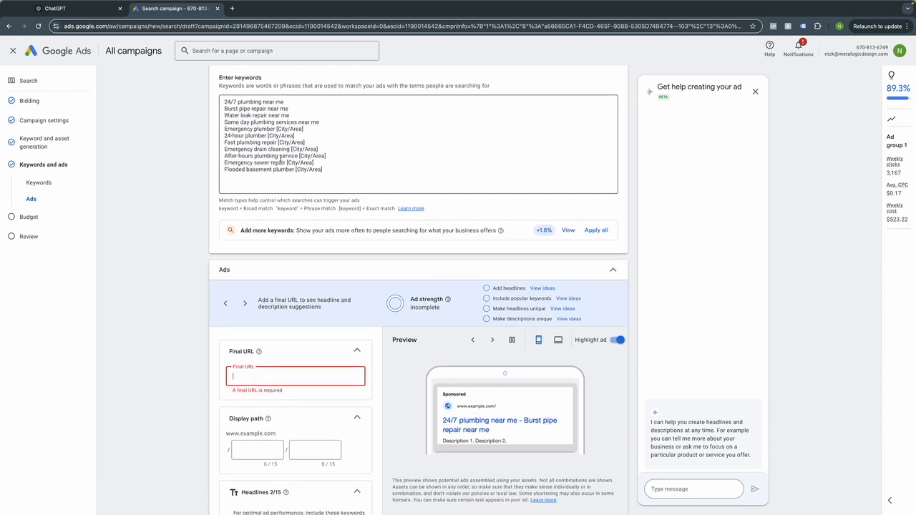
scroll(274, 164, "down", 1)
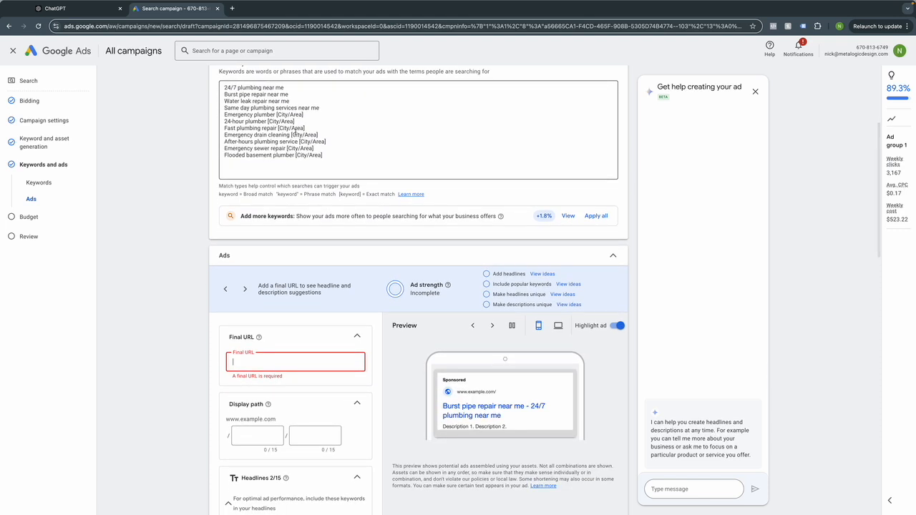
scroll(276, 204, "down", 3)
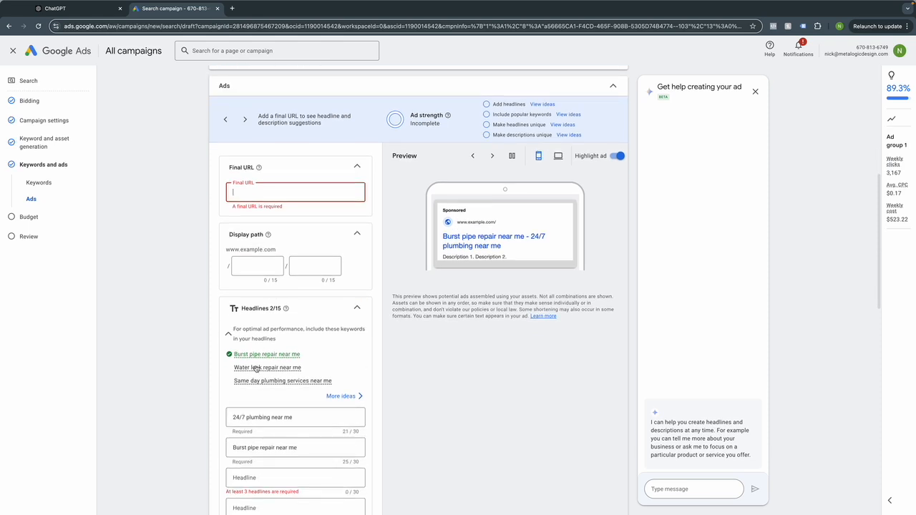
scroll(289, 442, "down", 1)
scroll(289, 442, "down", 1)
scroll(278, 385, "down", 1)
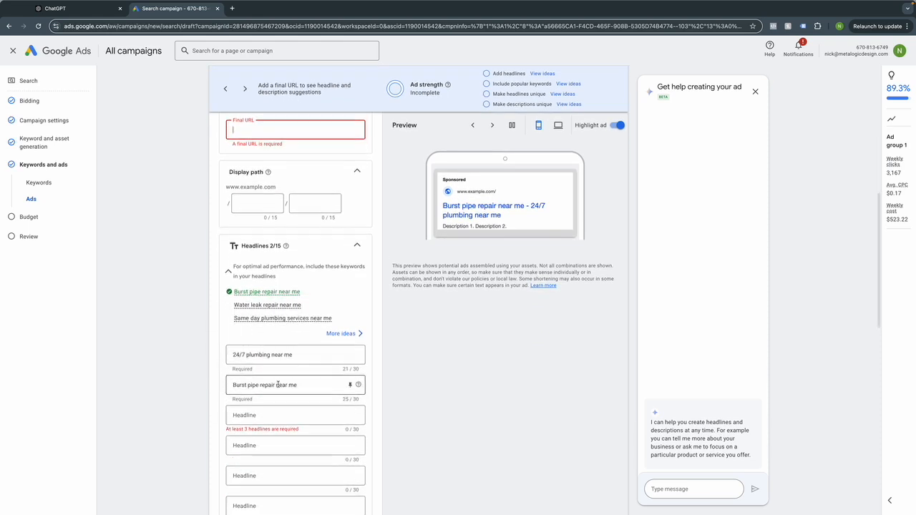
scroll(277, 384, "down", 1)
left_click(249, 349)
key("BackSpace")
type("P")
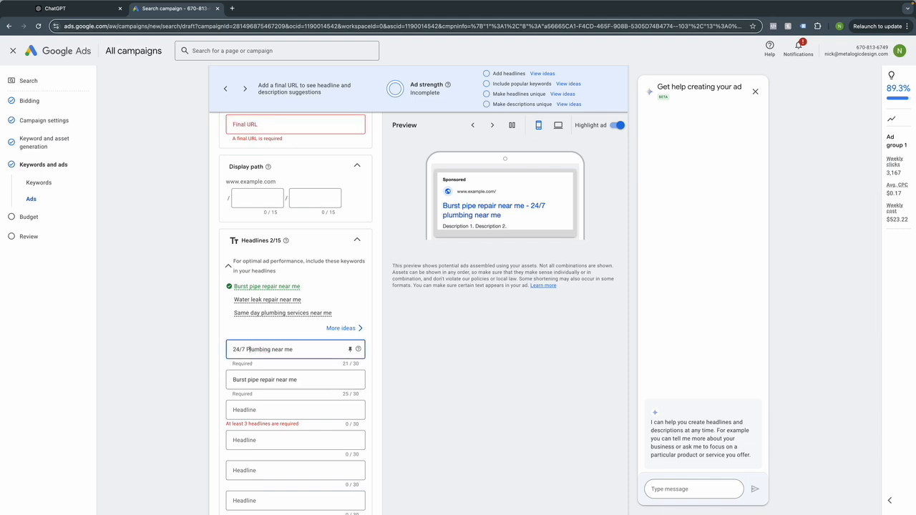
type("N")
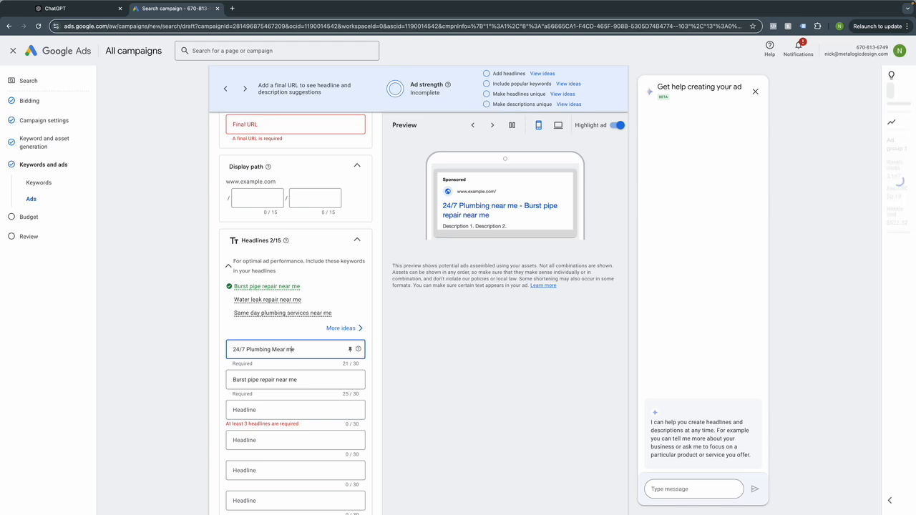
key("BackSpace")
key("BackSpace")
key("BackSpace")
key("BackSpace")
key("BackSpace")
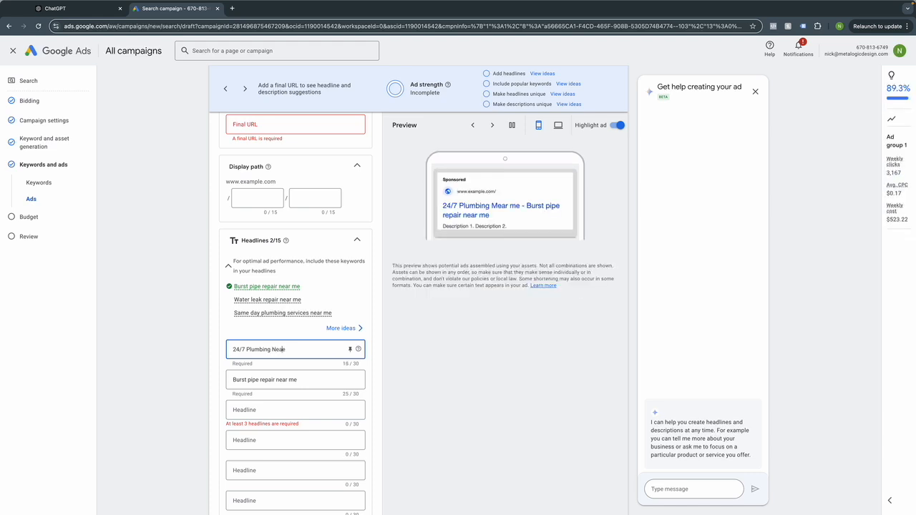
triple_click(261, 352)
scroll(446, 420, "down", 1)
scroll(447, 420, "down", 1)
left_click(311, 423)
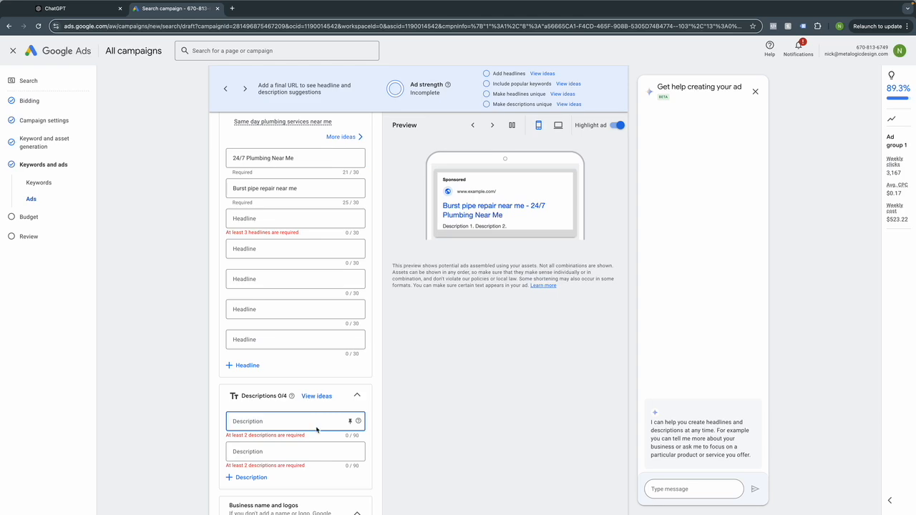
scroll(310, 339, "up", 3)
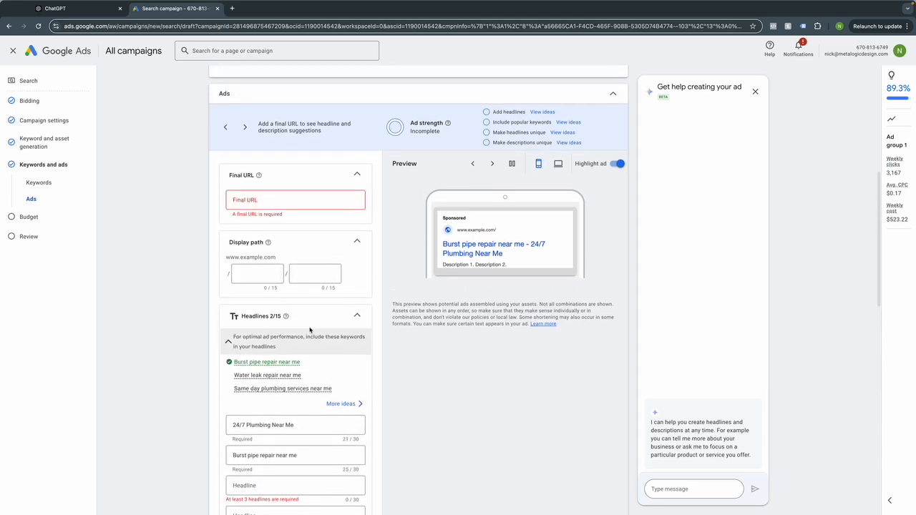
scroll(310, 329, "up", 3)
scroll(282, 229, "down", 2)
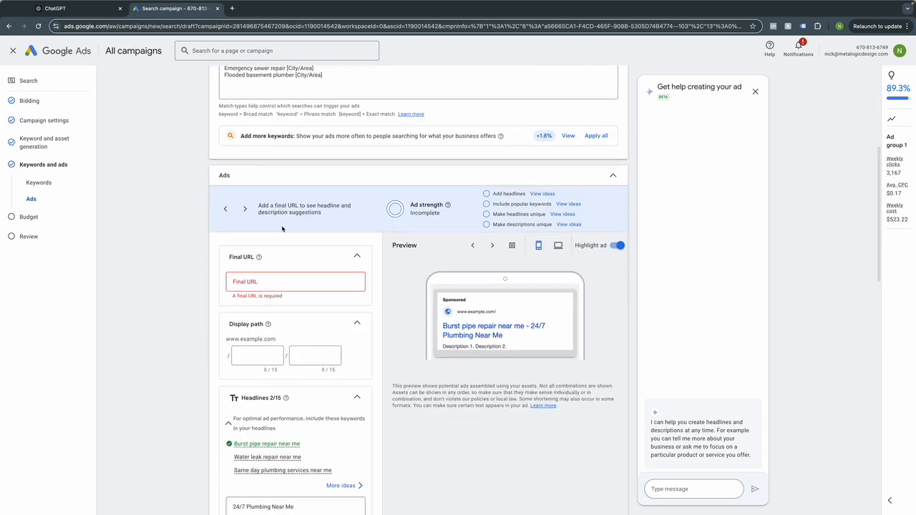
scroll(282, 229, "down", 8)
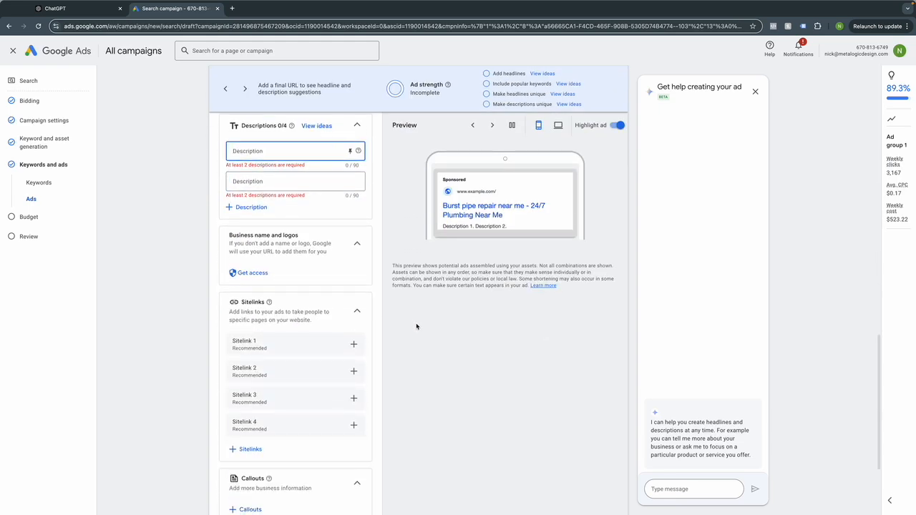
scroll(416, 326, "down", 2)
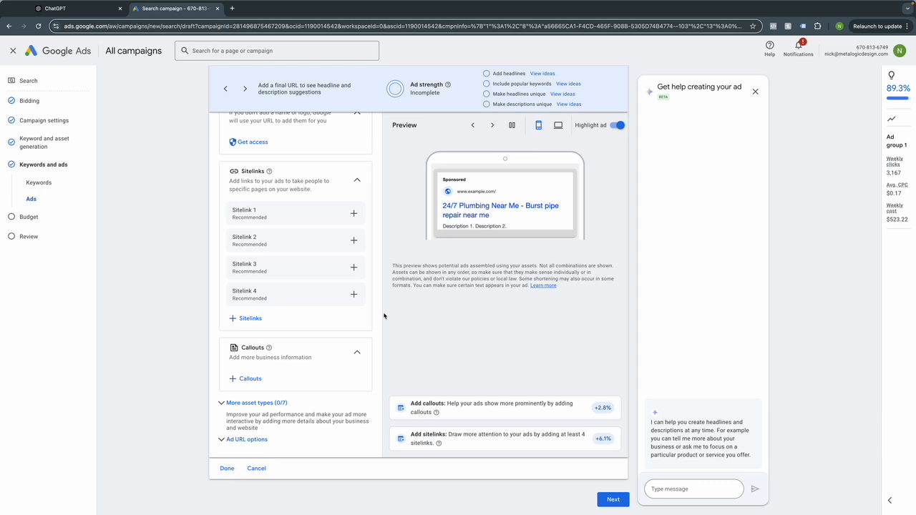
scroll(438, 348, "up", 5)
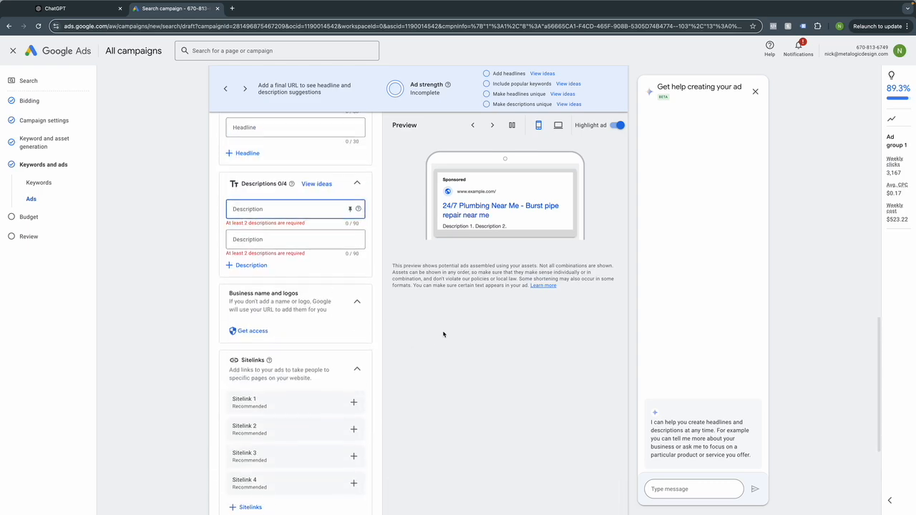
scroll(443, 334, "up", 6)
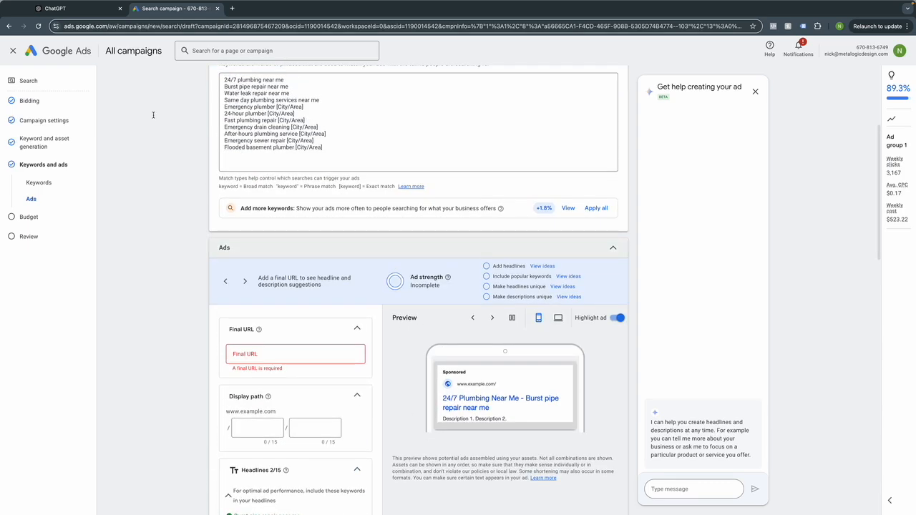
left_click(12, 51)
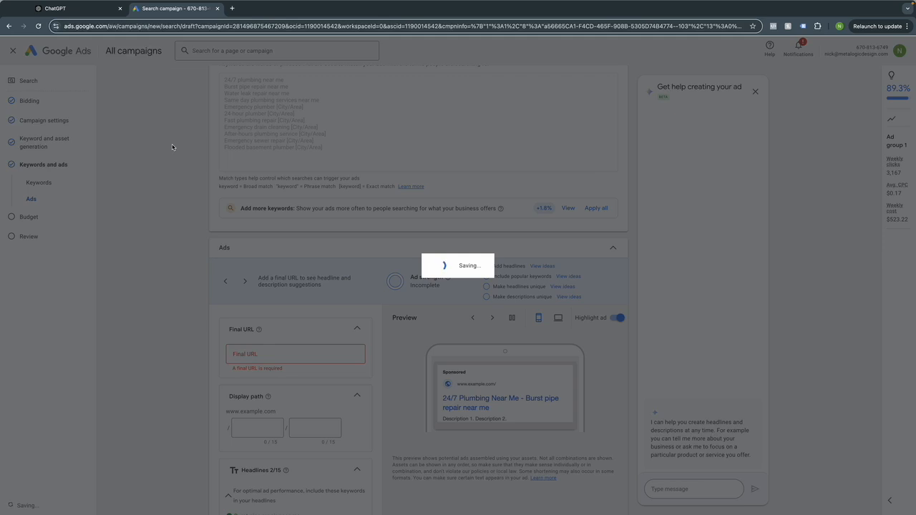
Exit the saved plumbing draft to the overview and open Tools > Planning > Keyword Planner.
left_click(9, 27)
left_click(9, 27)
left_click(9, 27)
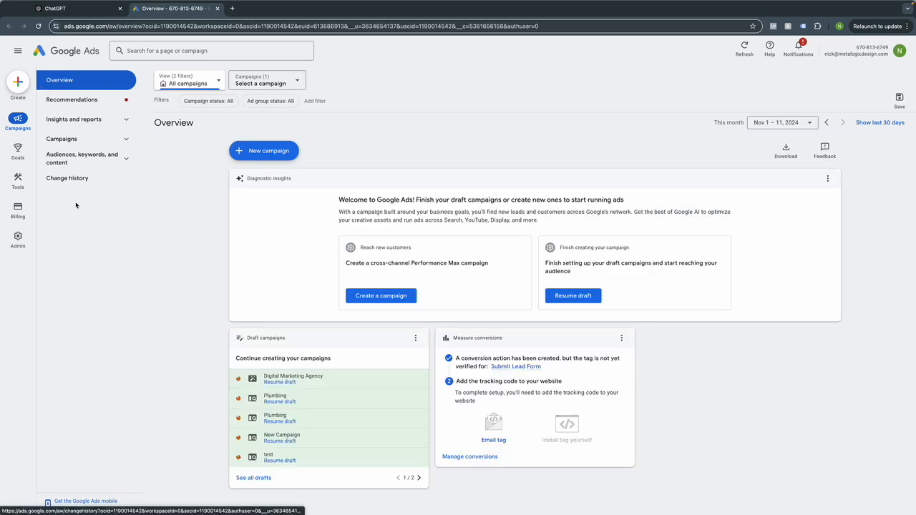
mouse_move(26, 182)
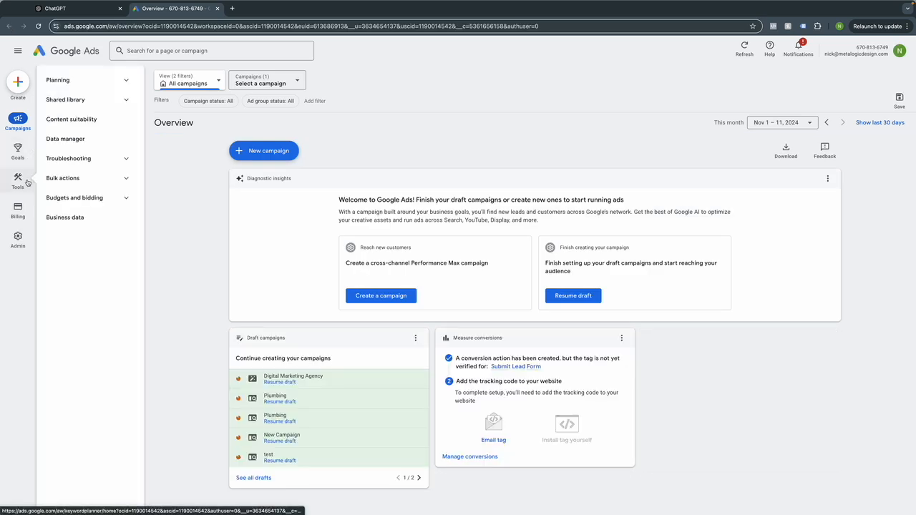
left_click(123, 84)
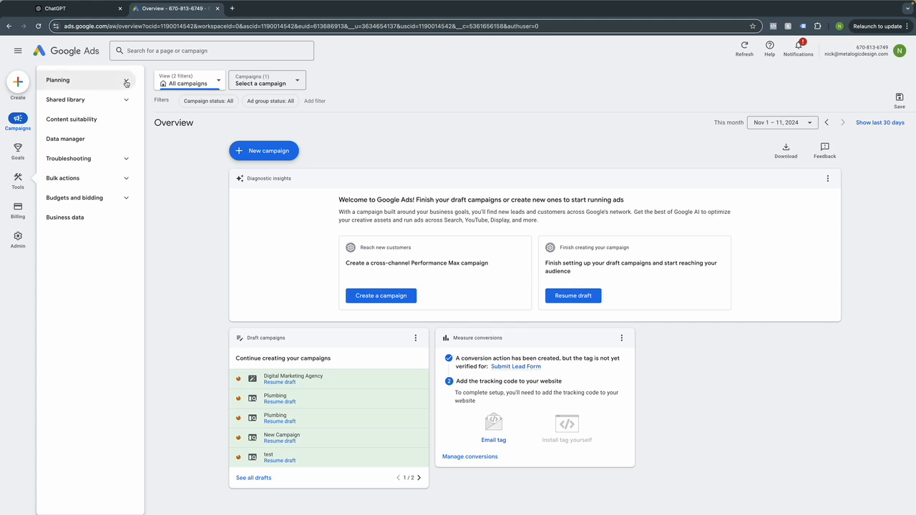
left_click(80, 104)
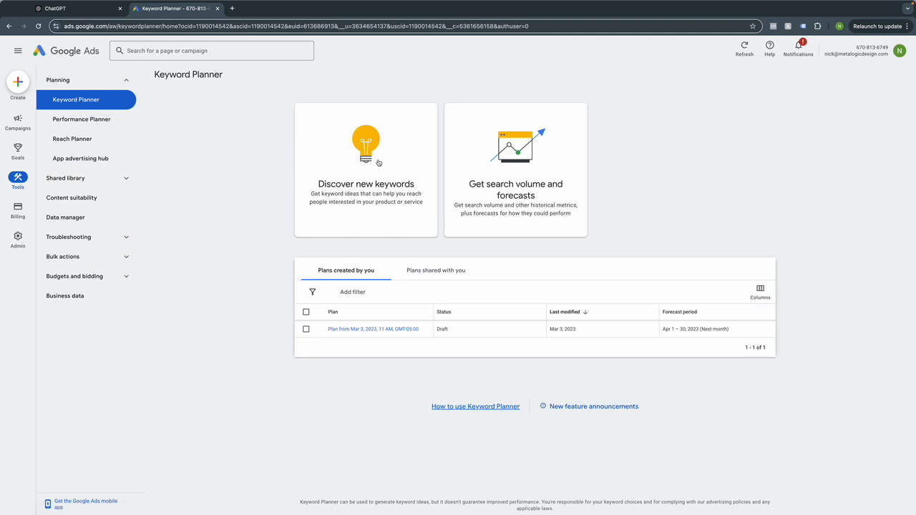
Run a Discover new keywords search for 'Emergency plumber Orlando', copied from the ChatGPT clusters.
left_click(378, 163)
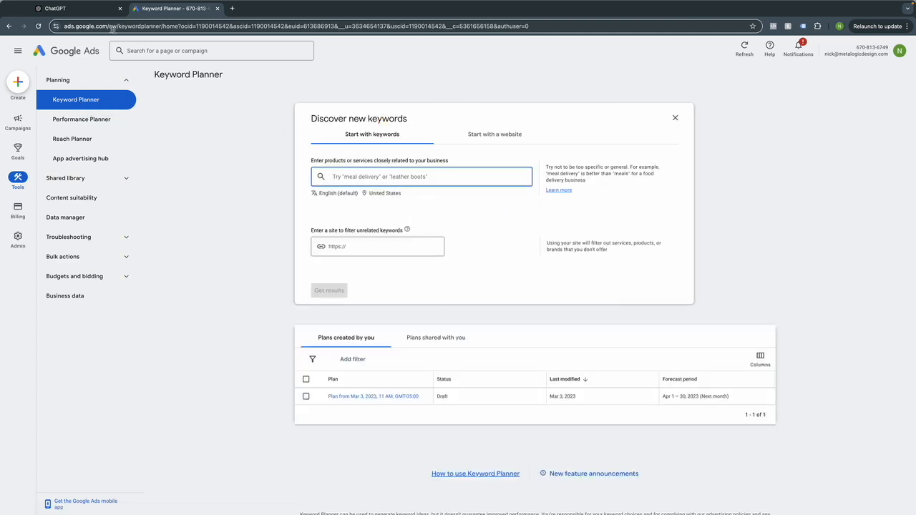
left_click(92, 9)
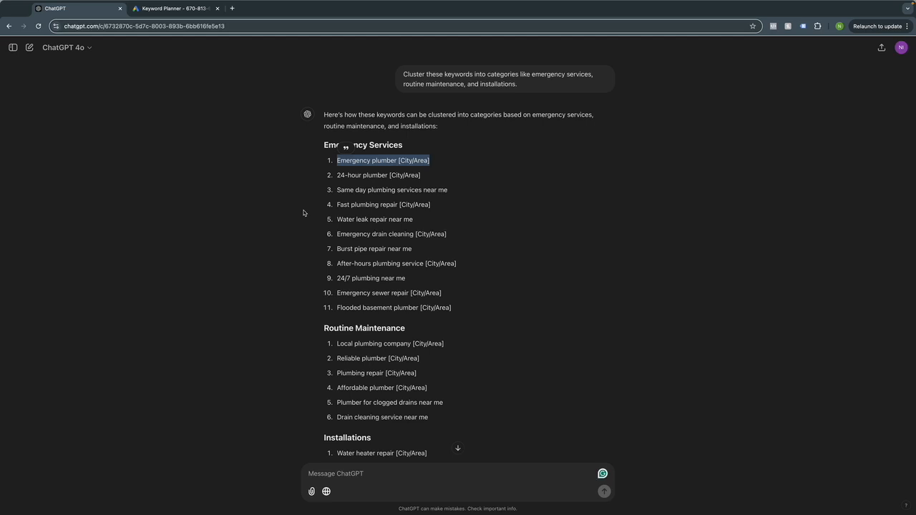
triple_click(364, 162)
key("ctrl+c")
left_click(172, 8)
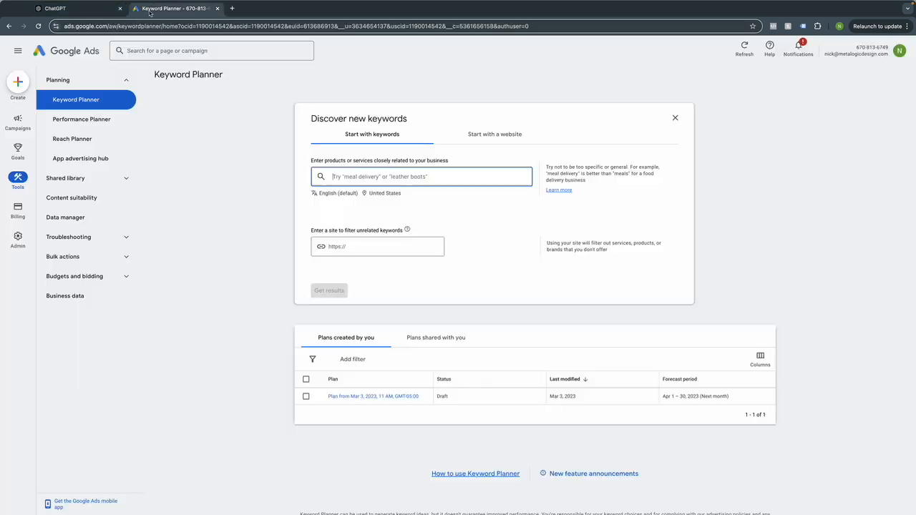
left_click(348, 179)
key("ctrl+v")
left_click_drag(386, 176, 431, 175)
type("Orla")
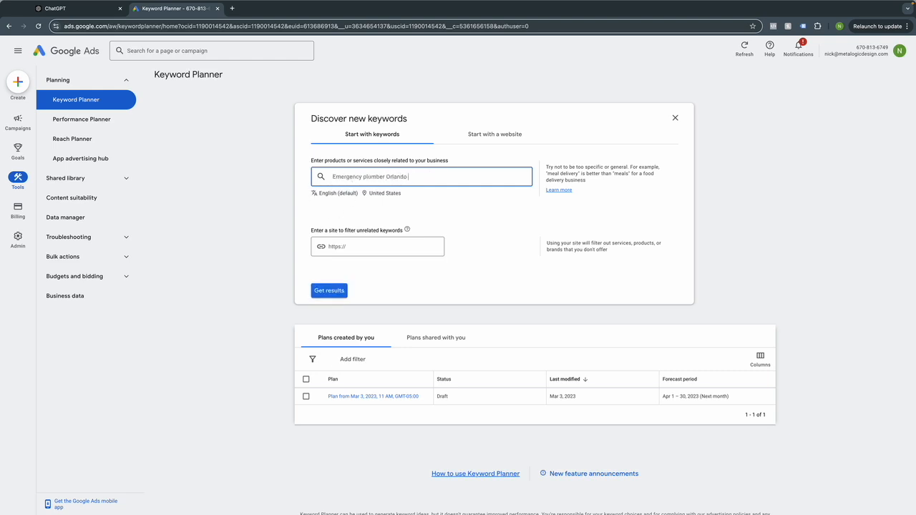
left_click(346, 292)
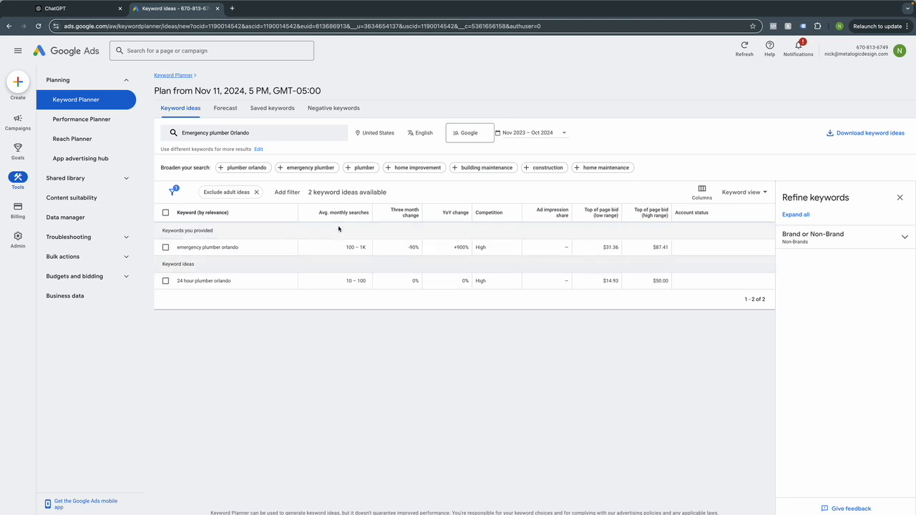
Inspect the Avg. monthly searches, Competition and Top of page bid columns, then open a new browser tab.
mouse_move(329, 217)
mouse_move(489, 216)
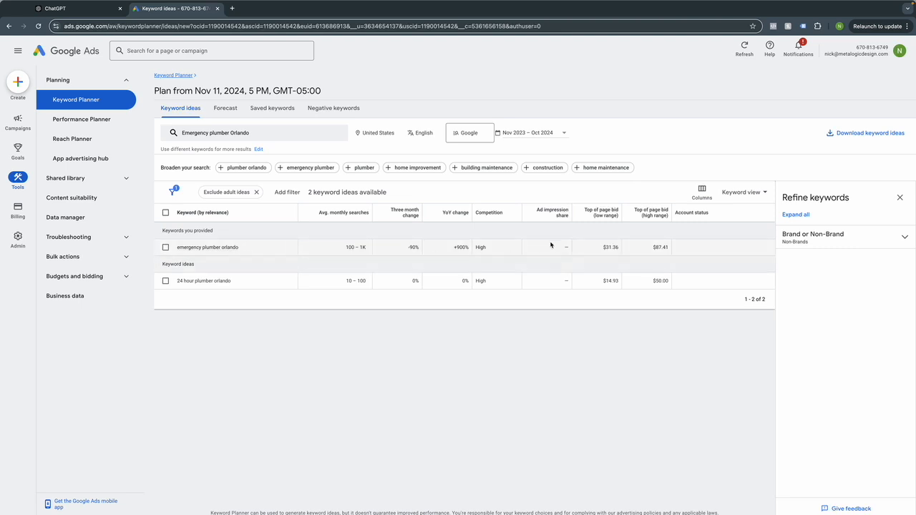
mouse_move(651, 218)
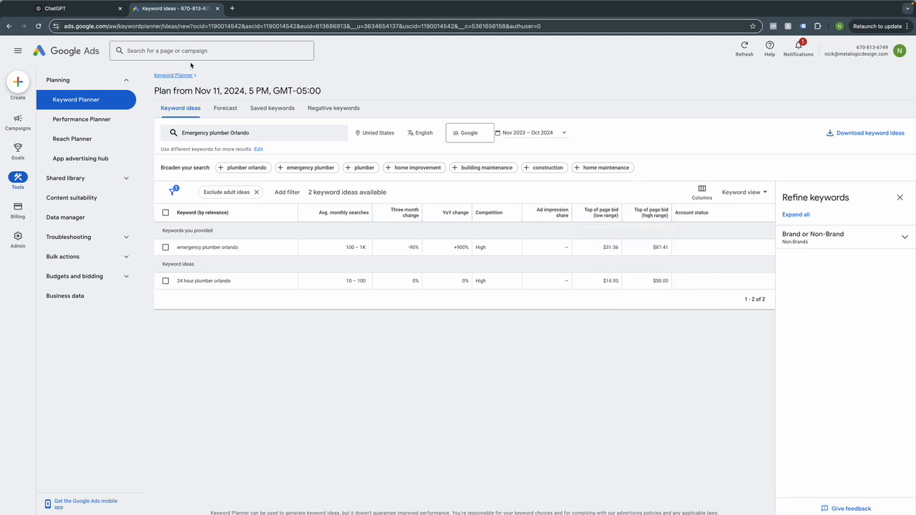
left_click(231, 8)
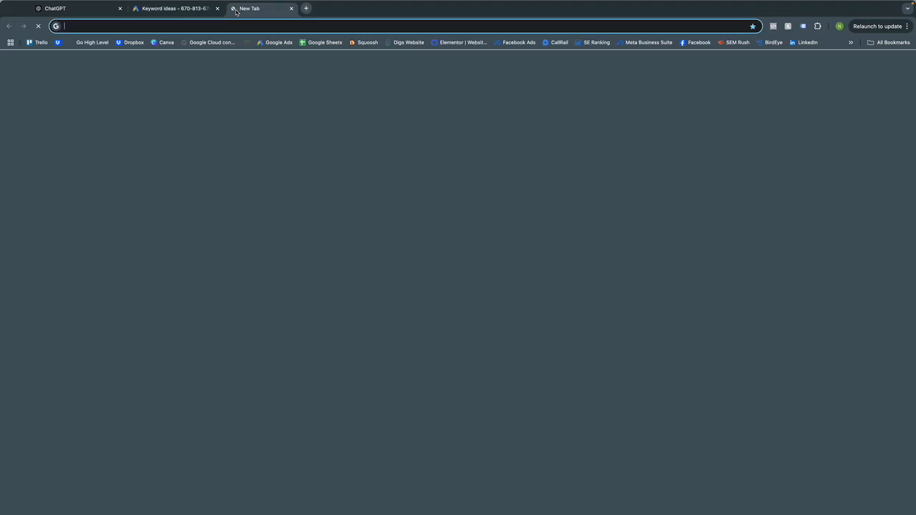
Search Google for 'emergency plumber orlando' to review sponsored plumber ads, then return to Keyword Planner.
key("super+v")
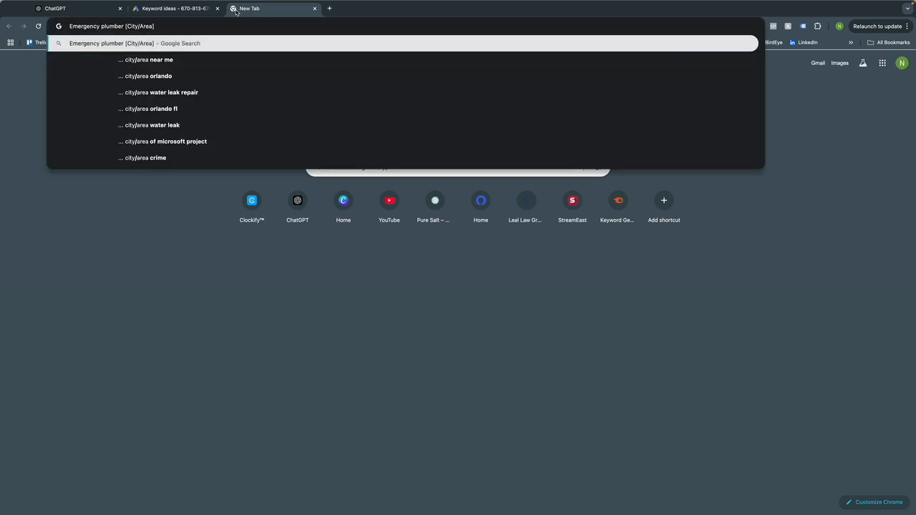
key("BackSpace")
key("BackSpace")
key("BackSpace")
key("BackSpace")
key("BackSpace")
key("BackSpace")
key("BackSpace")
key("BackSpace")
key("BackSpace")
key("BackSpace")
key("BackSpace")
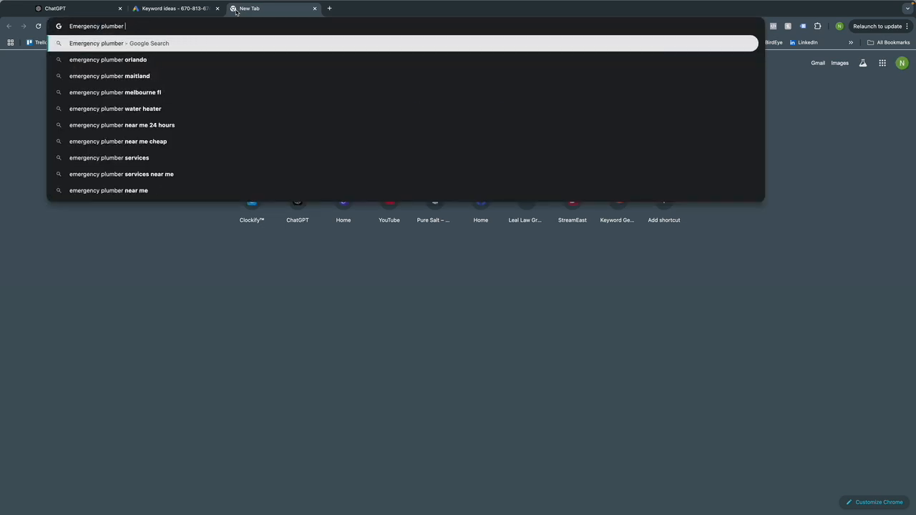
type("Orlando")
key("Return")
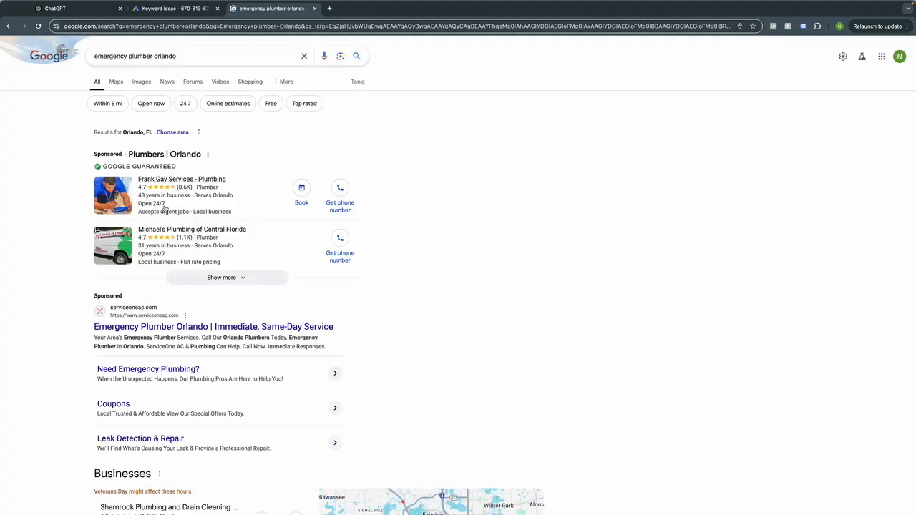
scroll(144, 218, "down", 2)
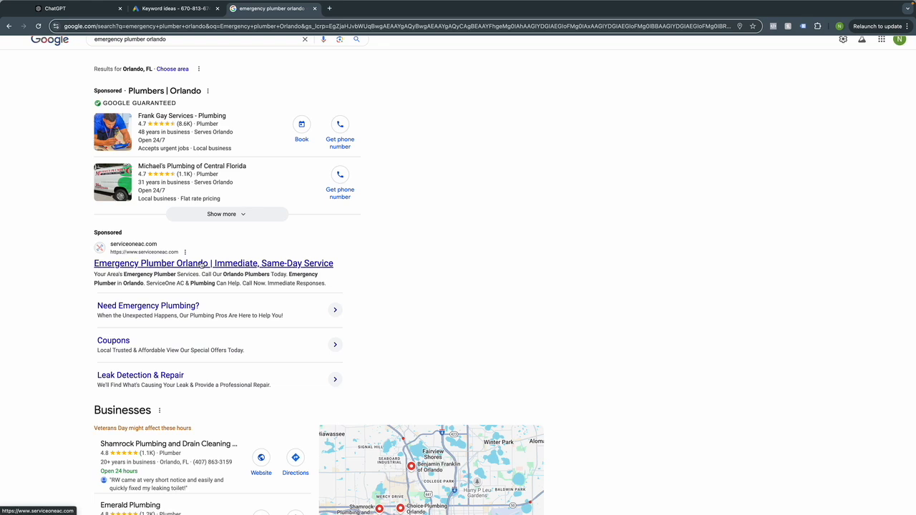
left_click(176, 8)
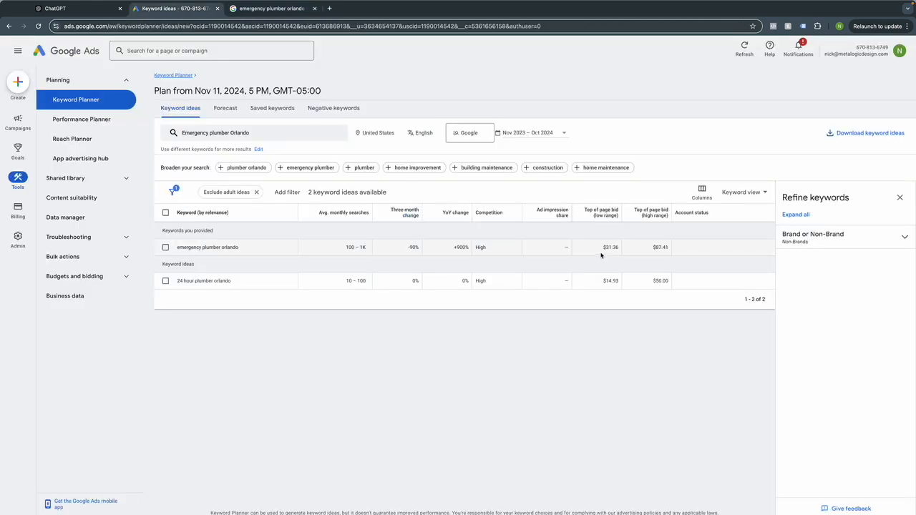
Review the $31.36 low-range and $87.41 high-range top-of-page bid values.
left_click_drag(602, 248, 619, 248)
left_click(646, 249)
left_click_drag(648, 249, 670, 248)
left_click(505, 373)
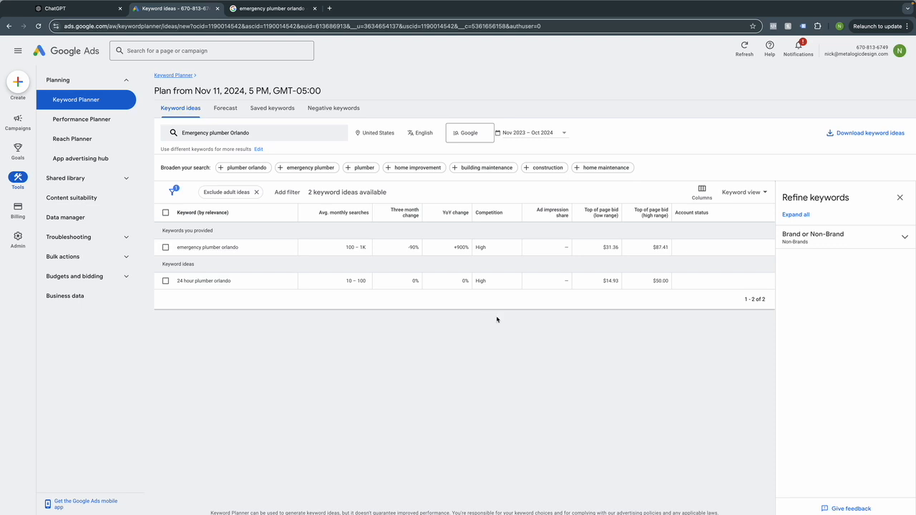
Check the column help cards, then reopen the keyword editor holding 'Emergency plumber Orlando'.
mouse_move(612, 218)
mouse_move(344, 216)
left_click(208, 133)
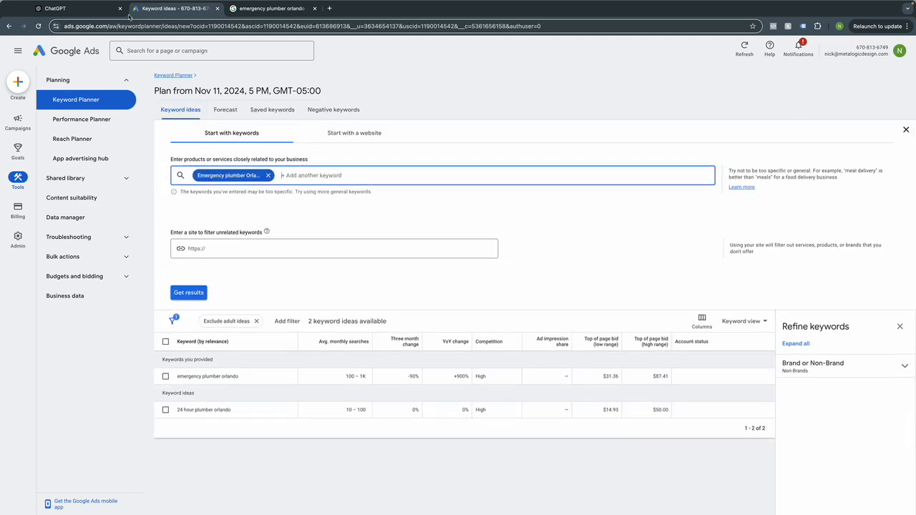
Copy the Emergency Services keyword list from the ChatGPT chat into the keyword editor.
left_click(92, 10)
left_click_drag(464, 310, 337, 176)
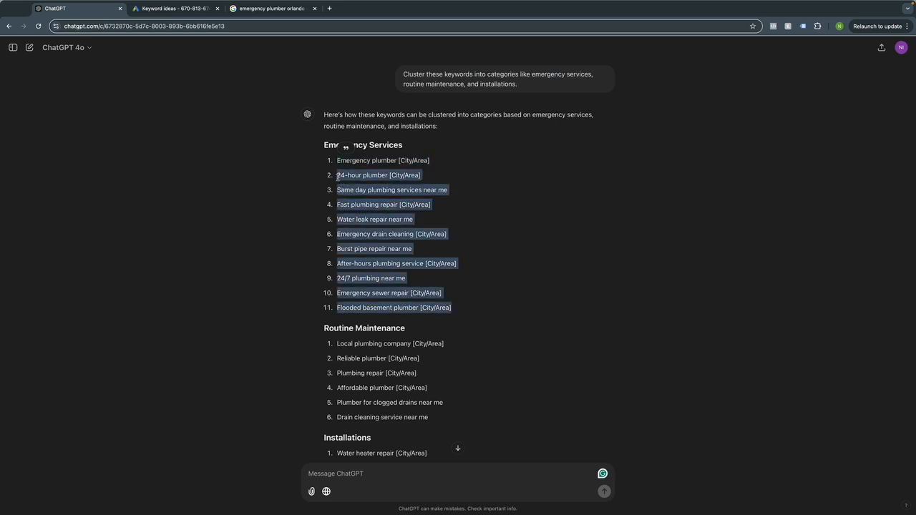
left_click(179, 5)
key("super+c")
left_click(147, 17)
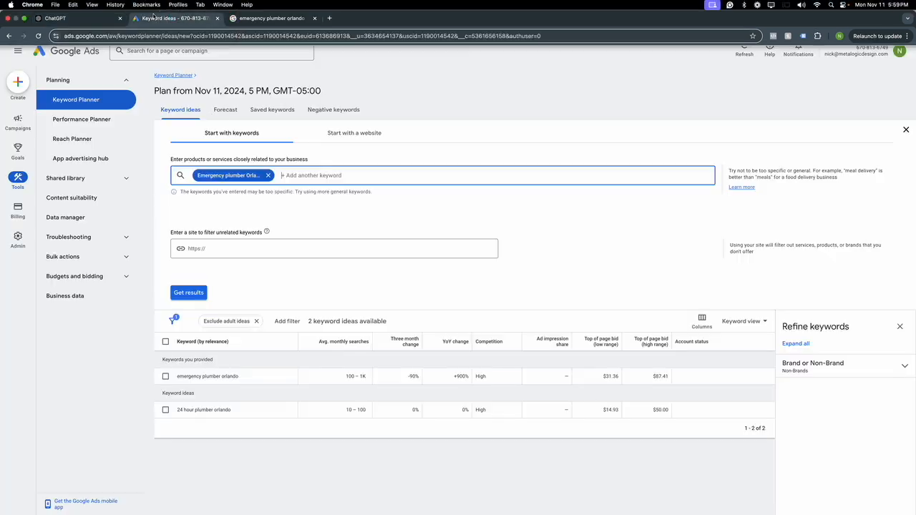
key("super+v")
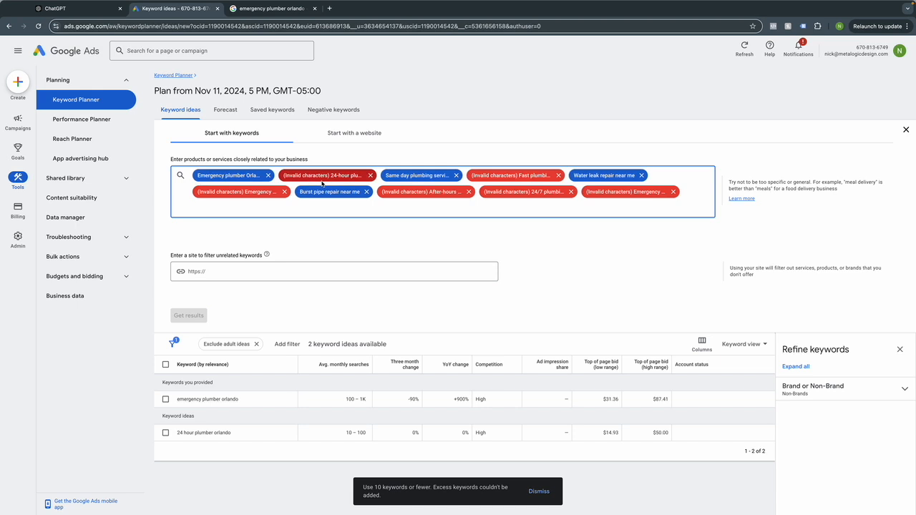
Remove the invalid-character keyword chips such as 24/7 and after-hours, then get keyword ideas.
left_click(369, 177)
left_click(456, 175)
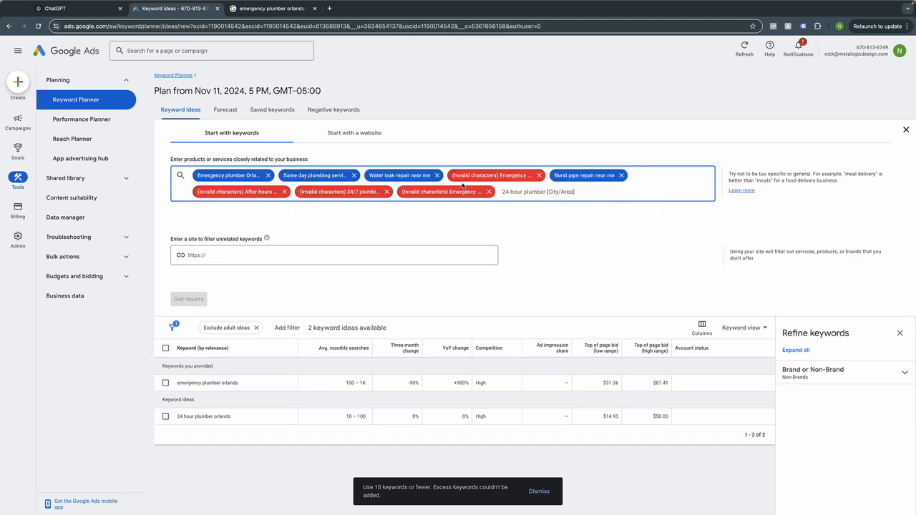
left_click(539, 175)
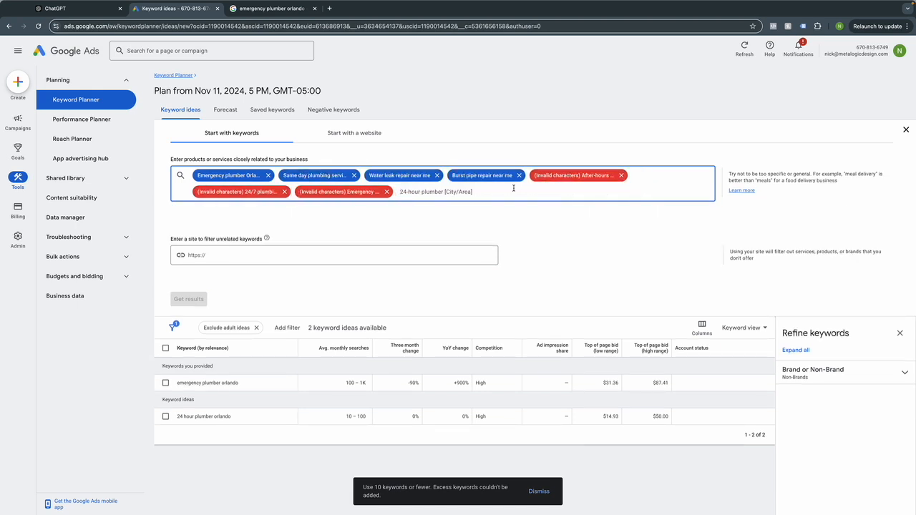
left_click(621, 175)
left_click(285, 191)
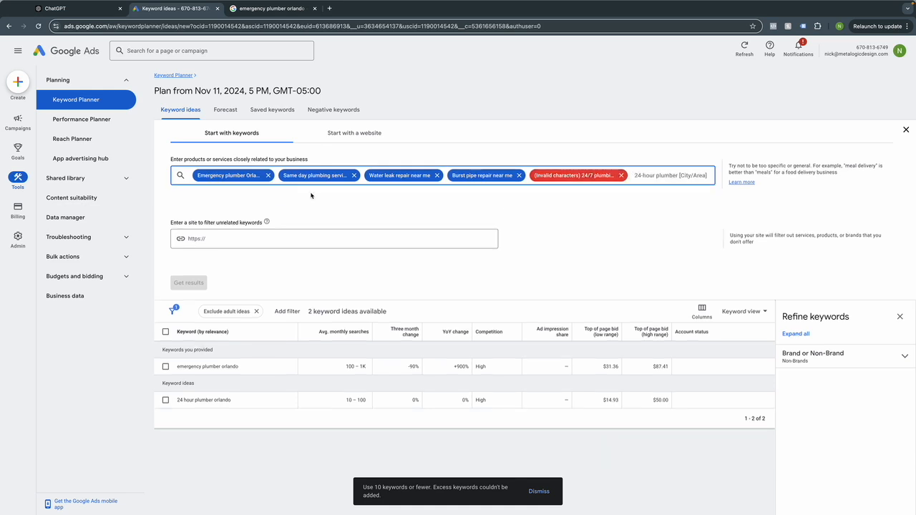
left_click(620, 176)
left_click(174, 282)
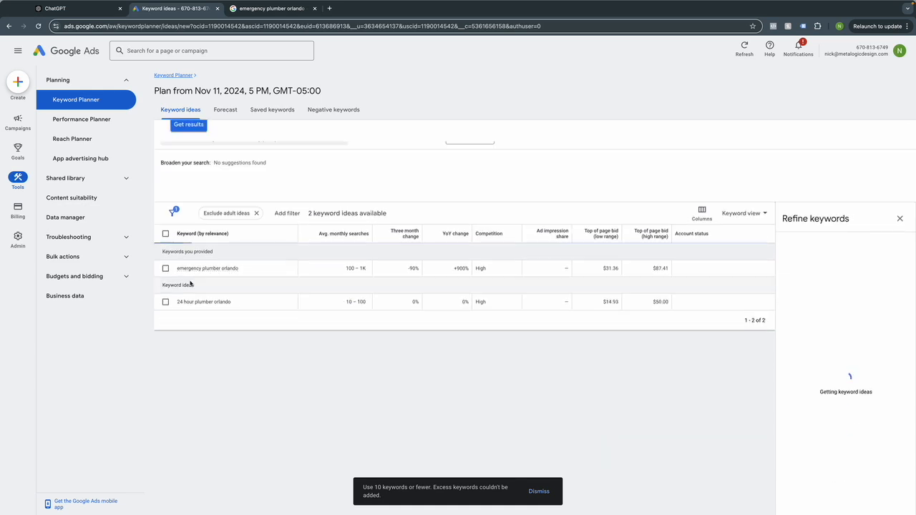